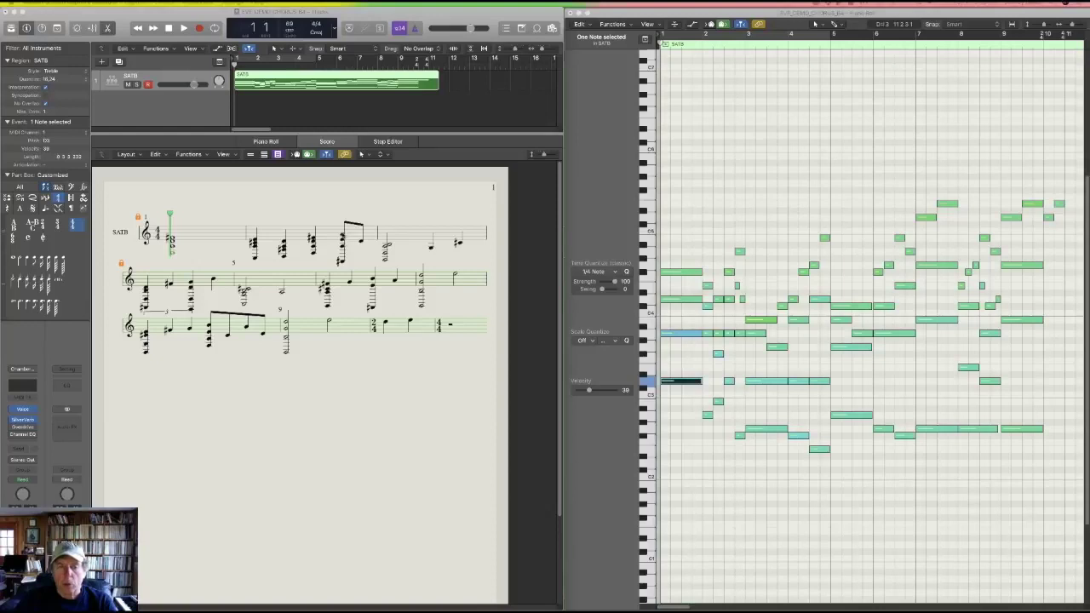
- Audition the individual notes on the last beat of bar 2
left_click(740, 252)
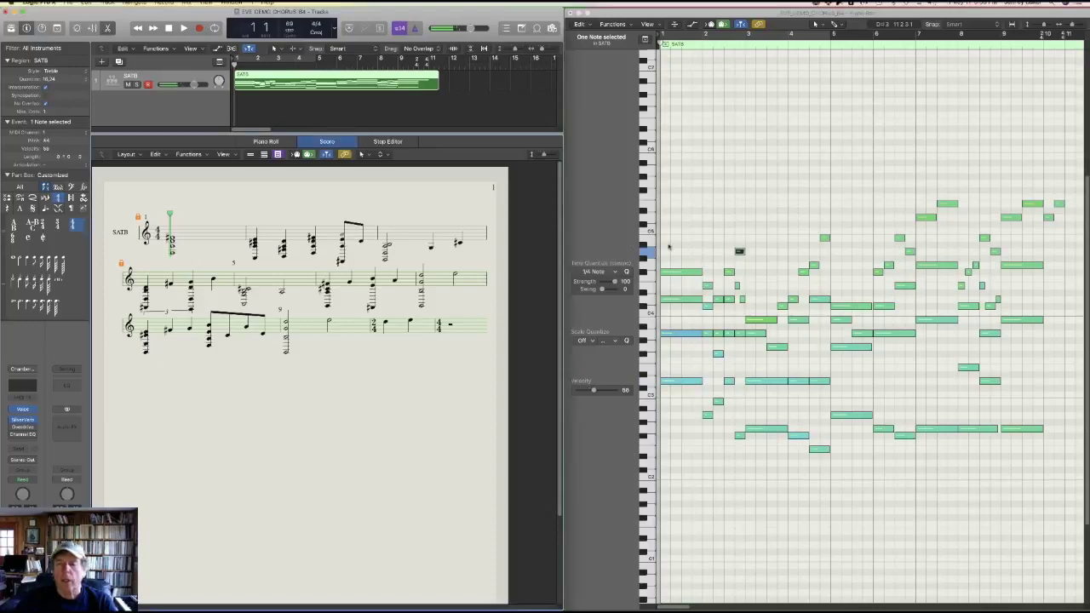
left_click(740, 251)
left_click(737, 285)
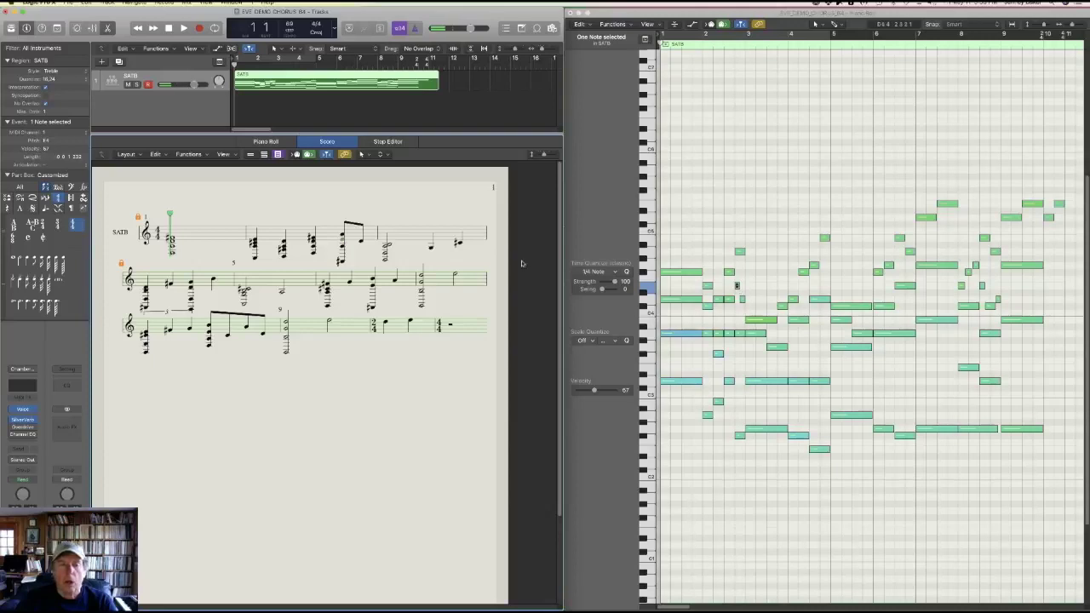
key("Right")
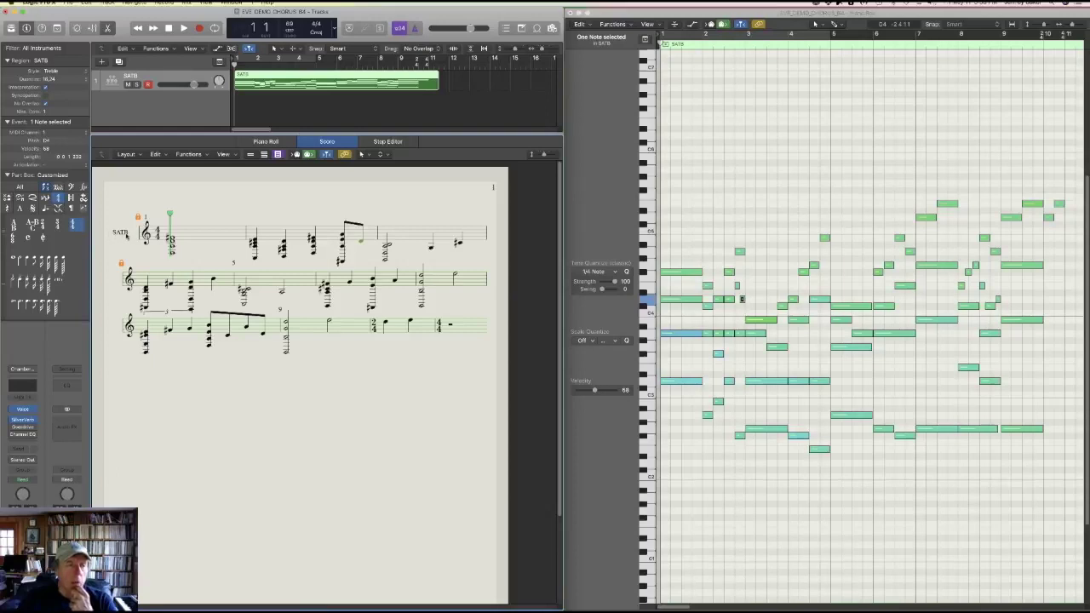
- Change the SATB region's staff style to Piano 1+2/3+4
left_click(52, 74)
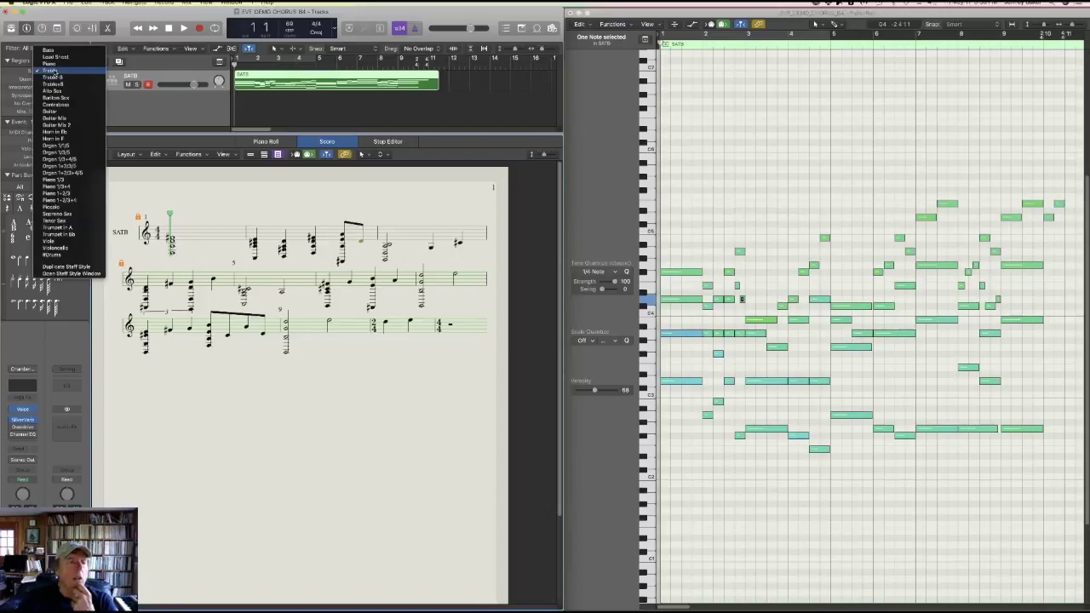
left_click(76, 202)
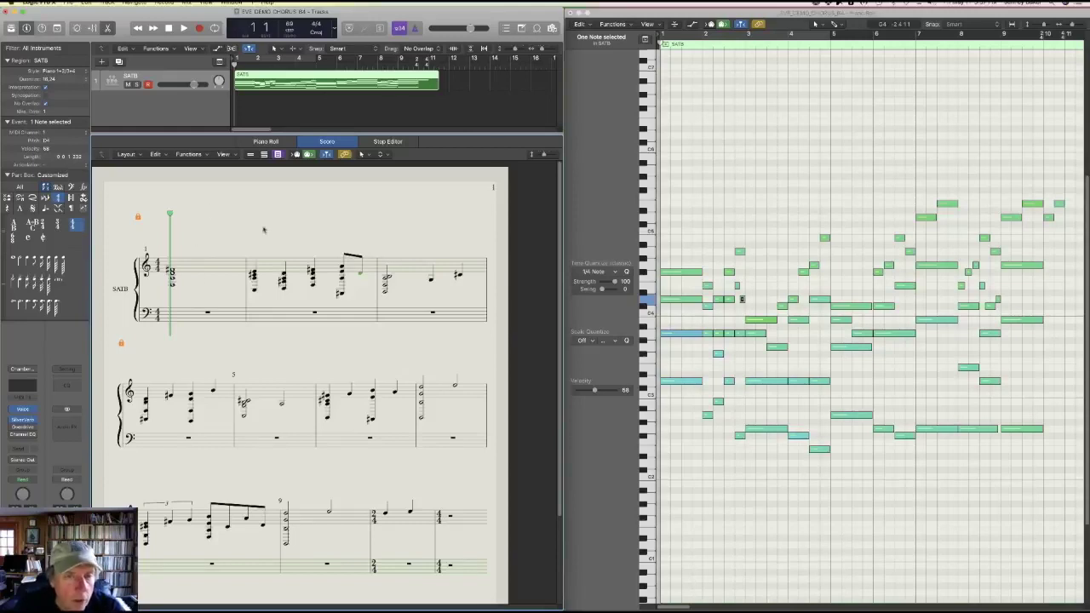
- Examine the four notes of the opening chord in bar 1 one by one in the score
left_click(548, 154)
left_click(549, 154)
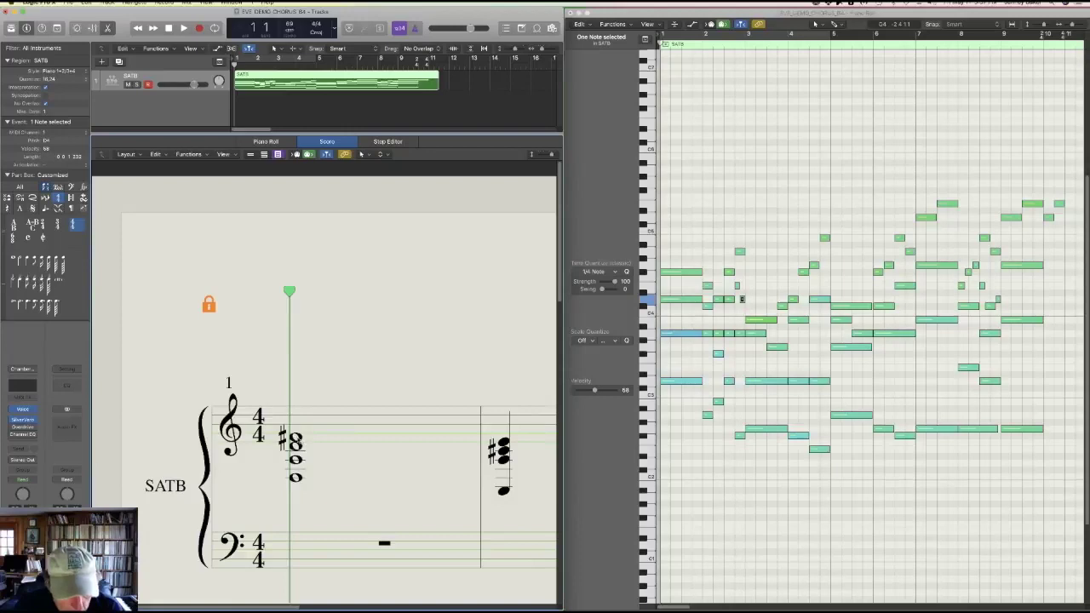
left_click(293, 436)
key("Right")
key("Right")
key("Right")
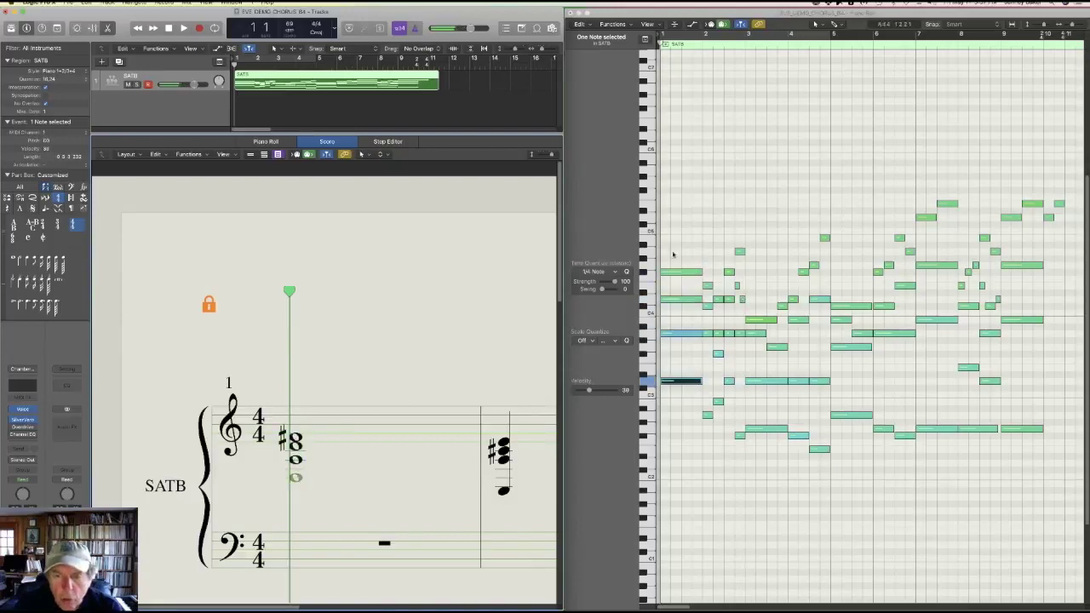
mouse_move(675, 388)
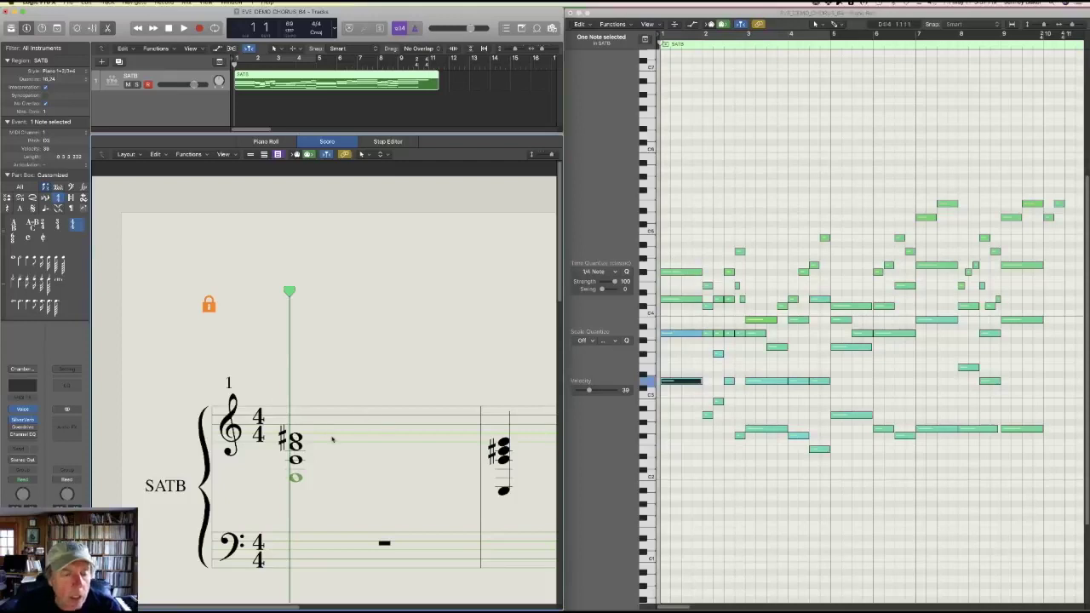
left_click(295, 439)
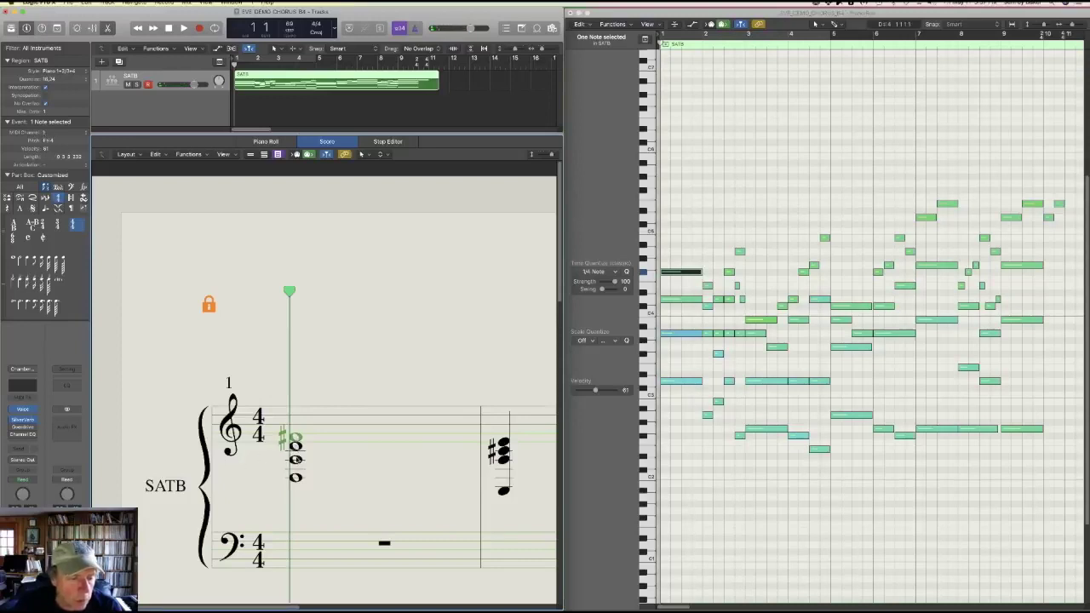
- Assign the second-highest note of the opening chord to MIDI channel 2
left_click(296, 448)
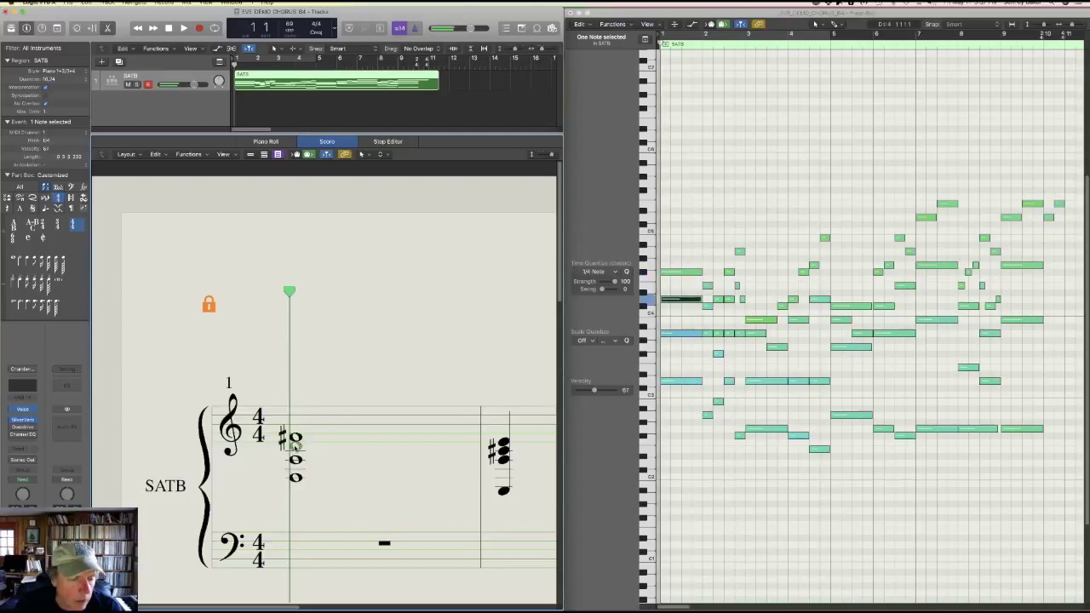
left_click(45, 133)
left_click(44, 140)
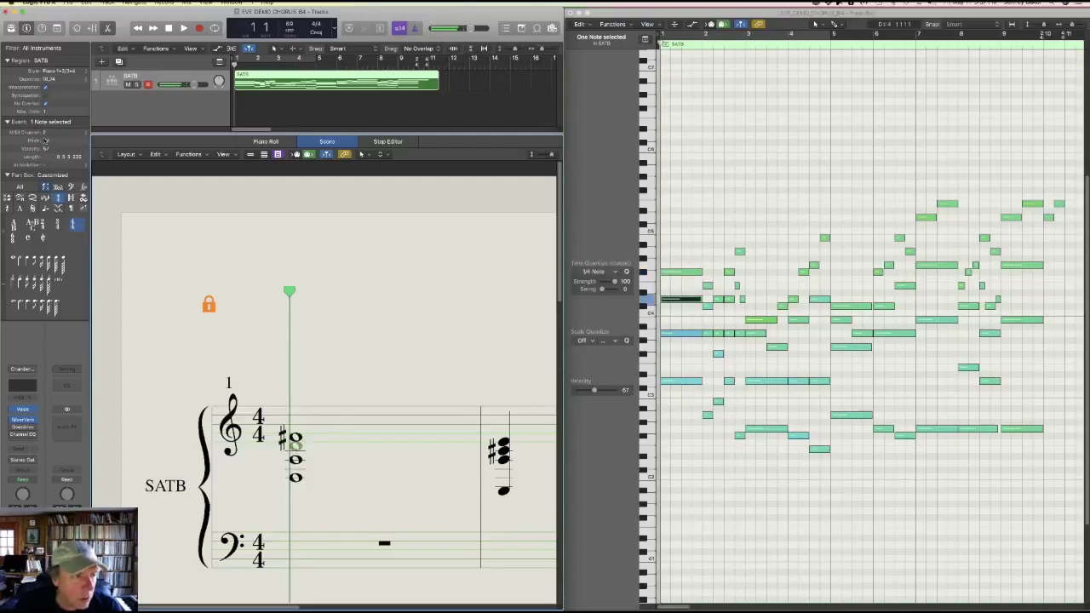
- Assign the opening chord's tenor note to MIDI channel 3 and its bass note to MIDI channel 4
left_click(297, 461)
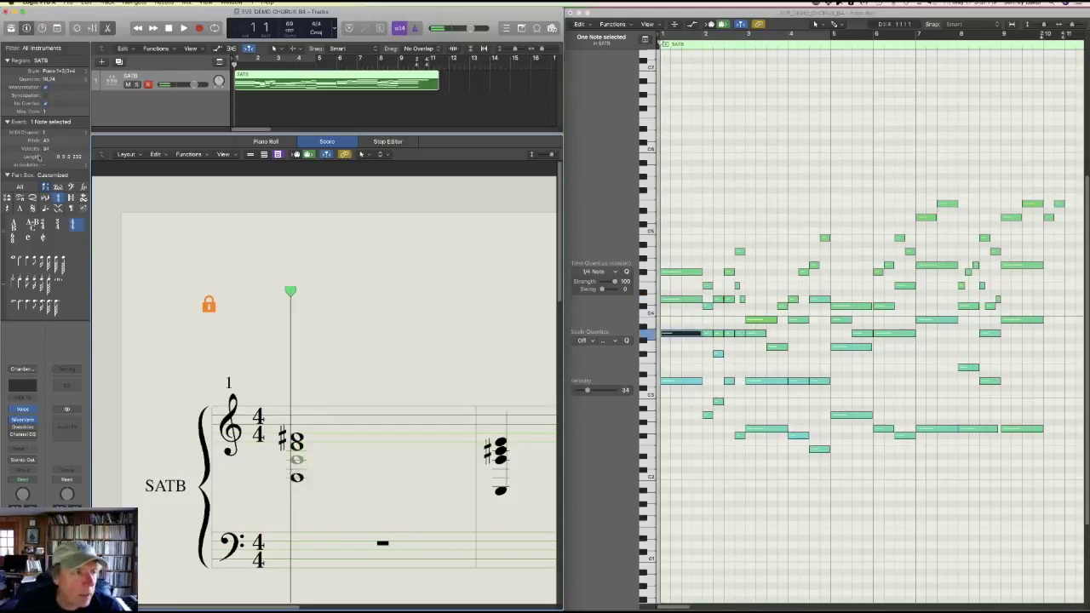
left_click(44, 133)
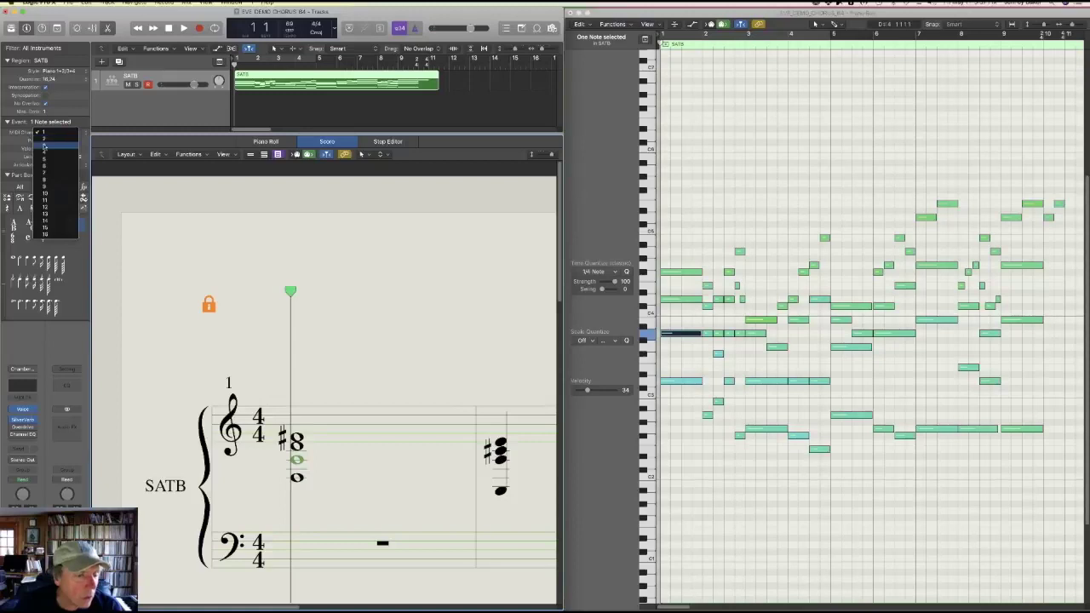
left_click(44, 145)
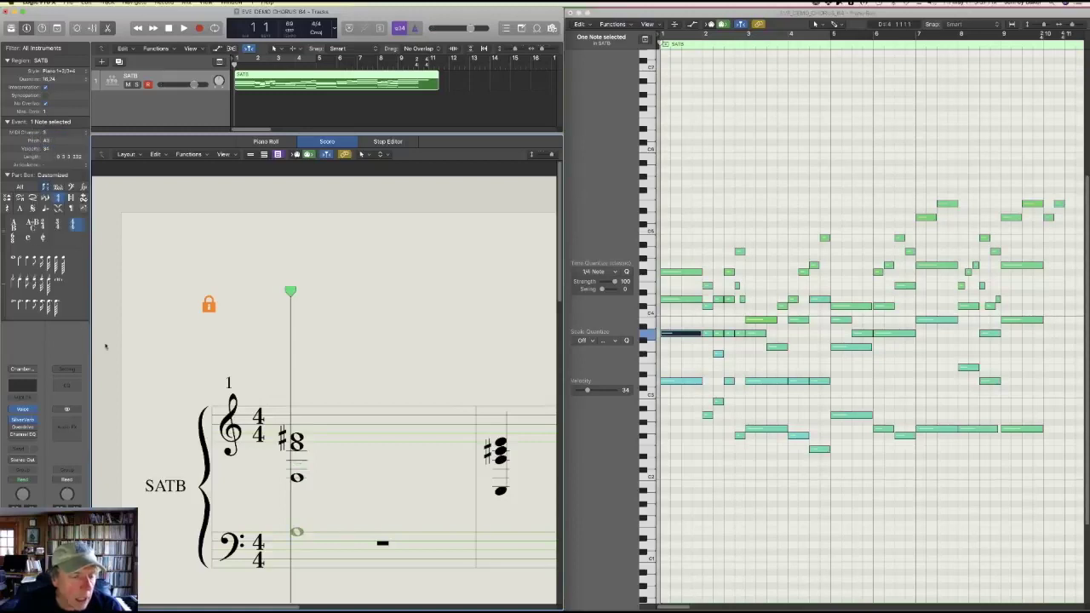
left_click(297, 479)
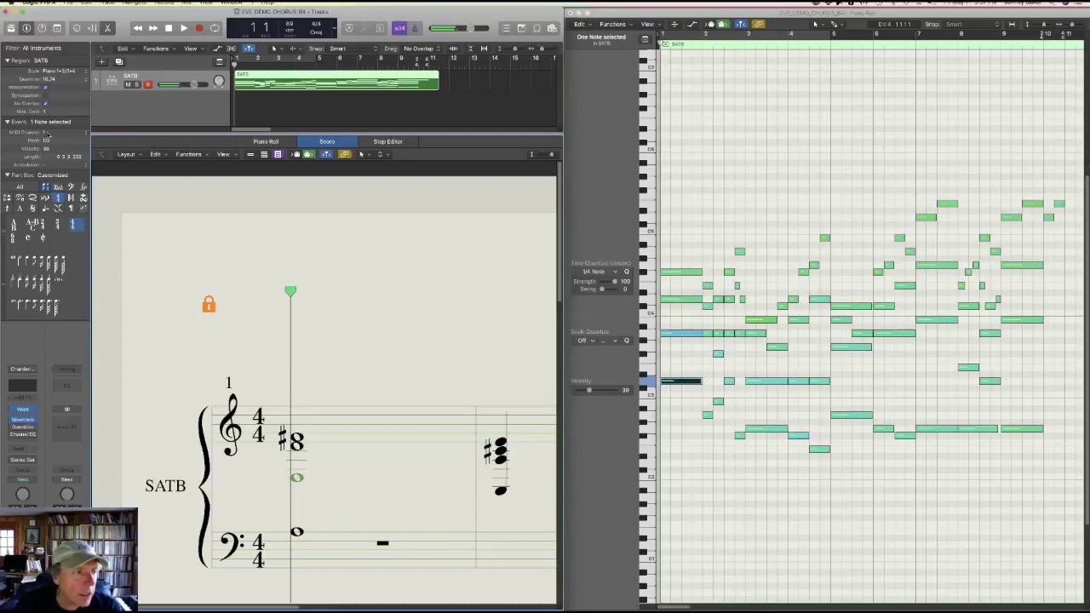
left_click(49, 133)
left_click(45, 160)
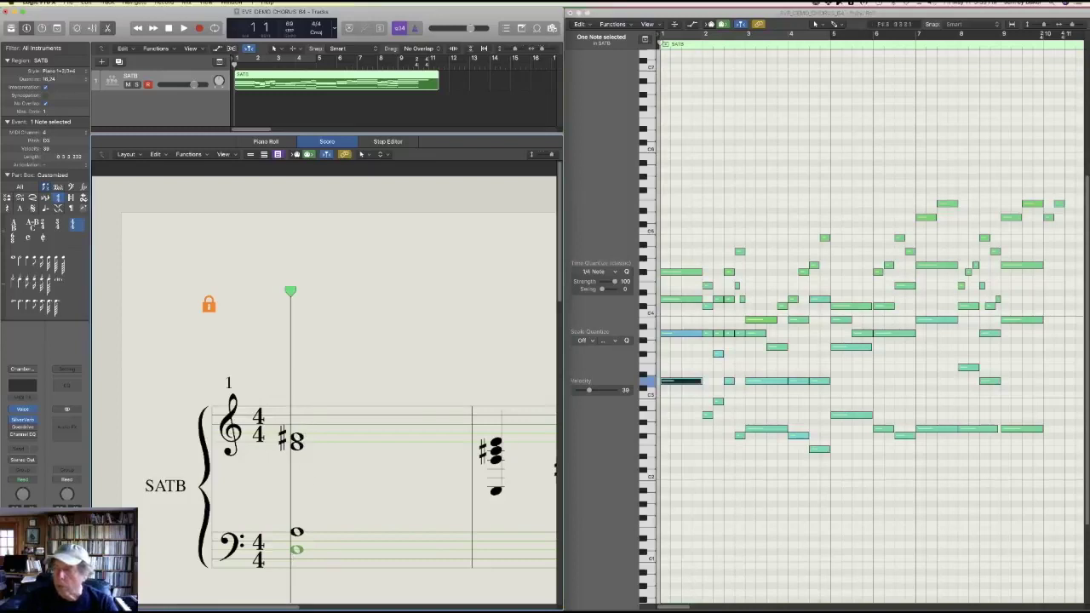
- Shorten the four notes of the opening chord to half a bar, and lengthen them back to the full bar
left_click_drag(675, 249, 680, 384)
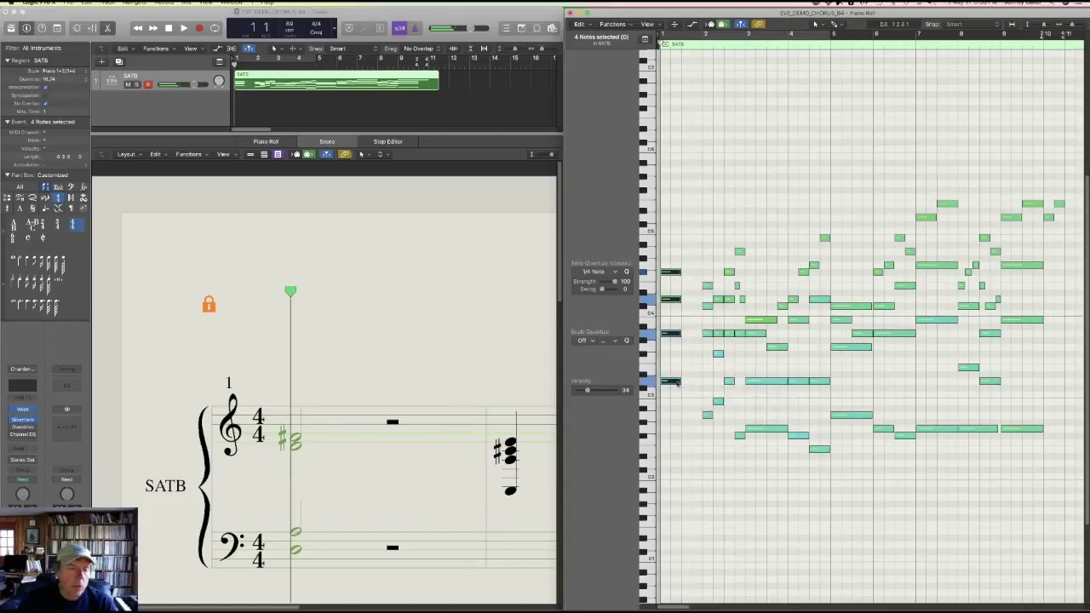
left_click_drag(291, 291, 324, 292)
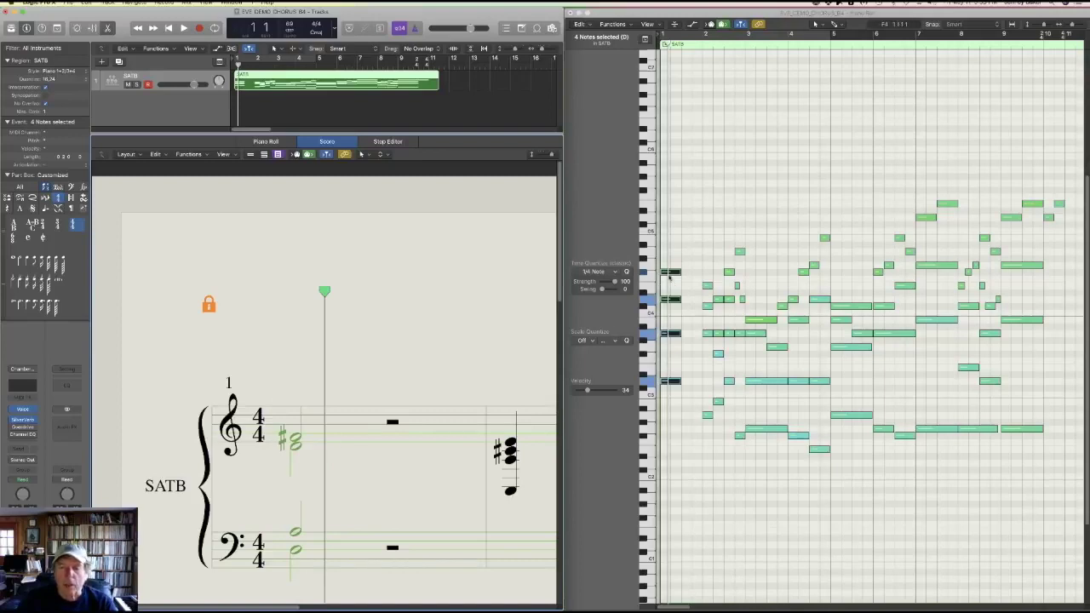
left_click_drag(682, 273, 701, 280)
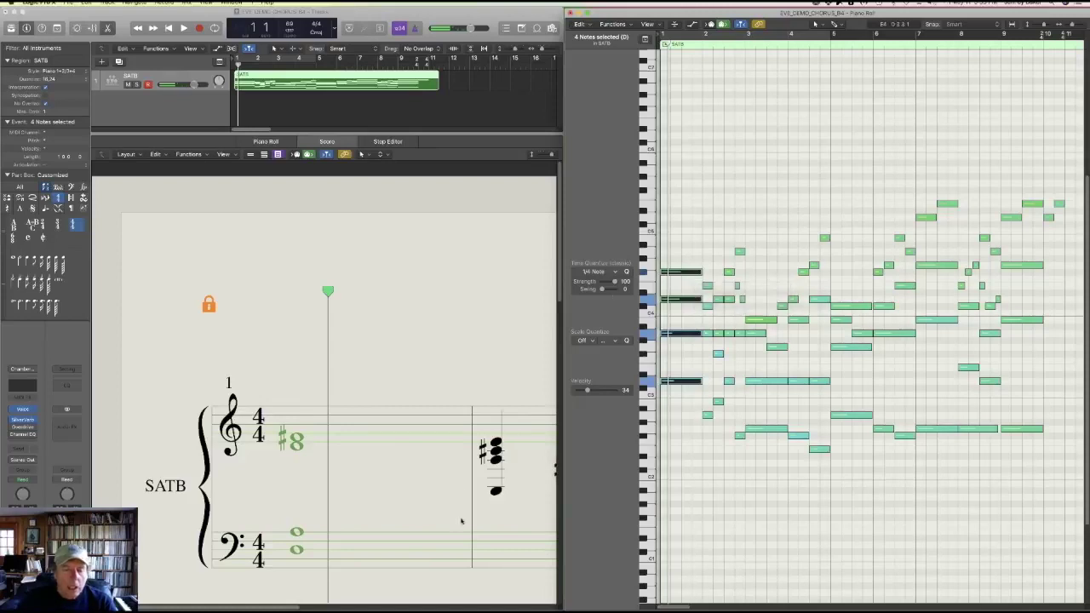
- Choose the Voice Separation Tool as the score's secondary tool and deselect the opening chord
left_click(549, 156)
left_click(546, 156)
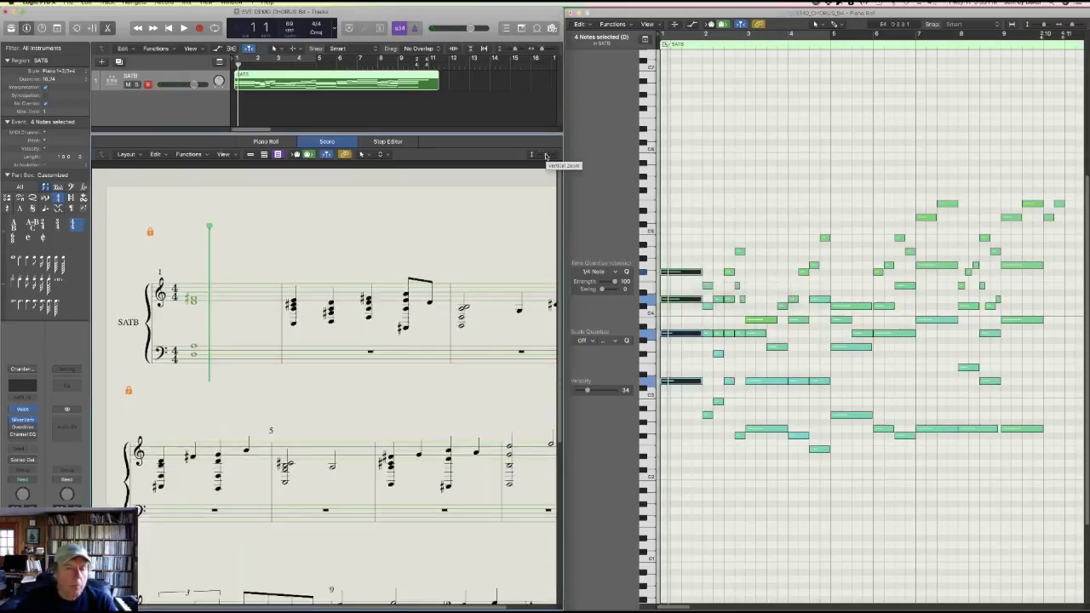
left_click(546, 156)
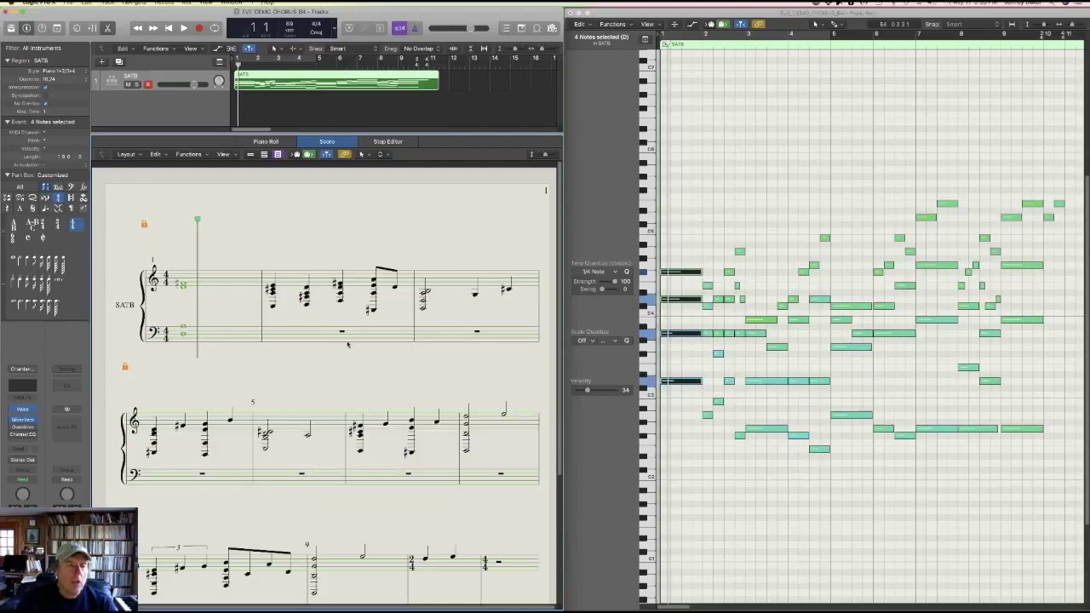
left_click(381, 155)
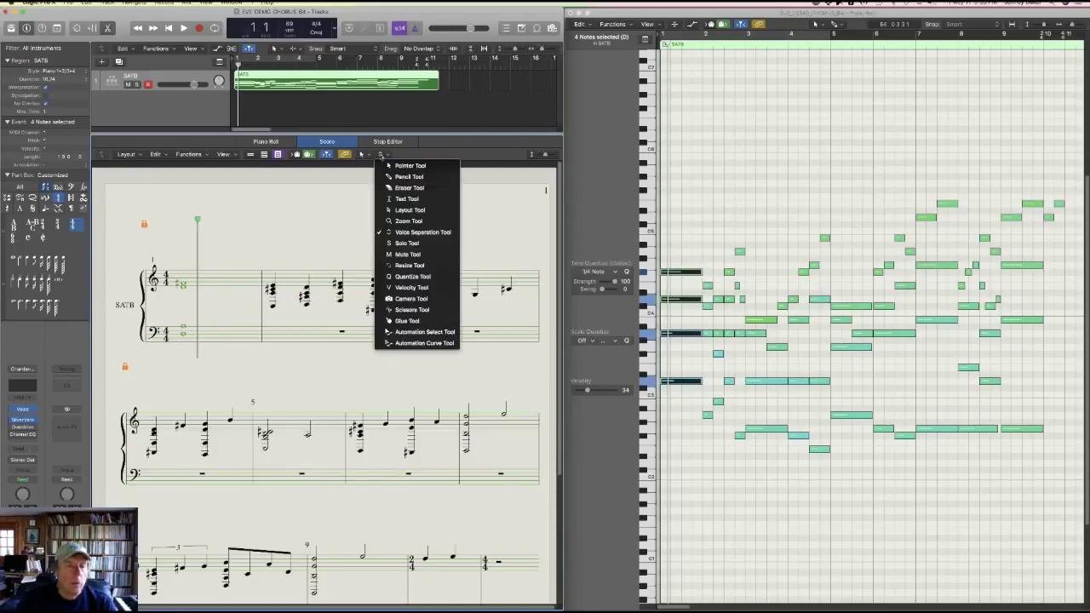
left_click(423, 232)
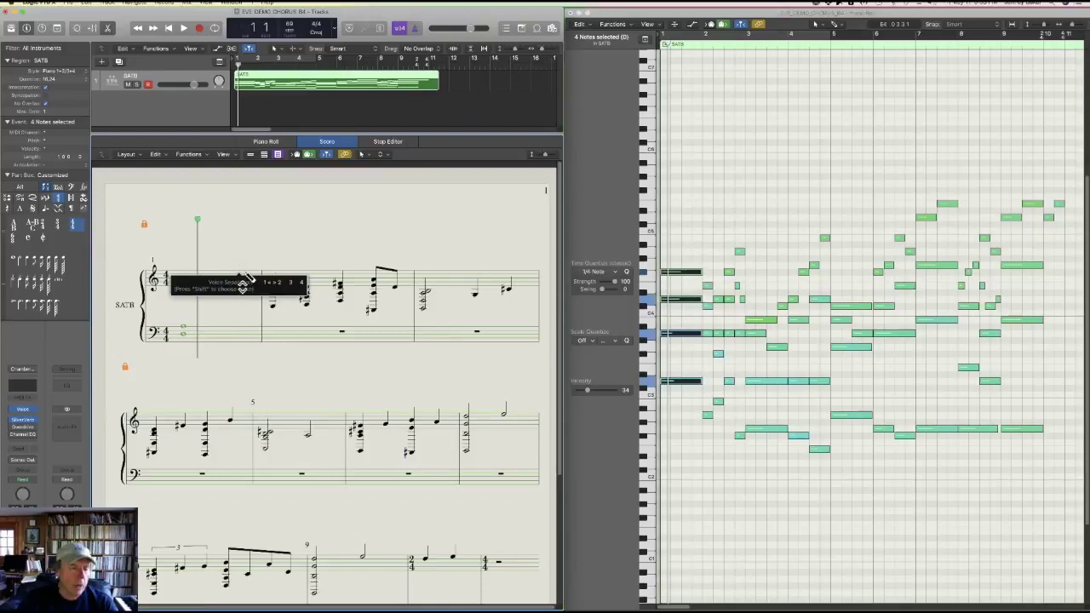
left_click(240, 289)
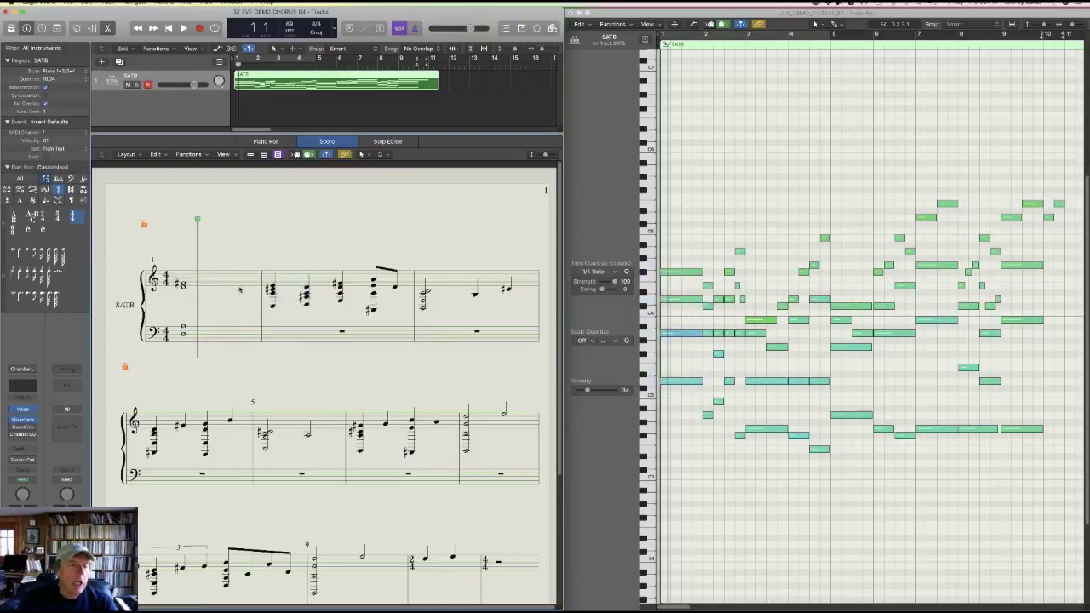
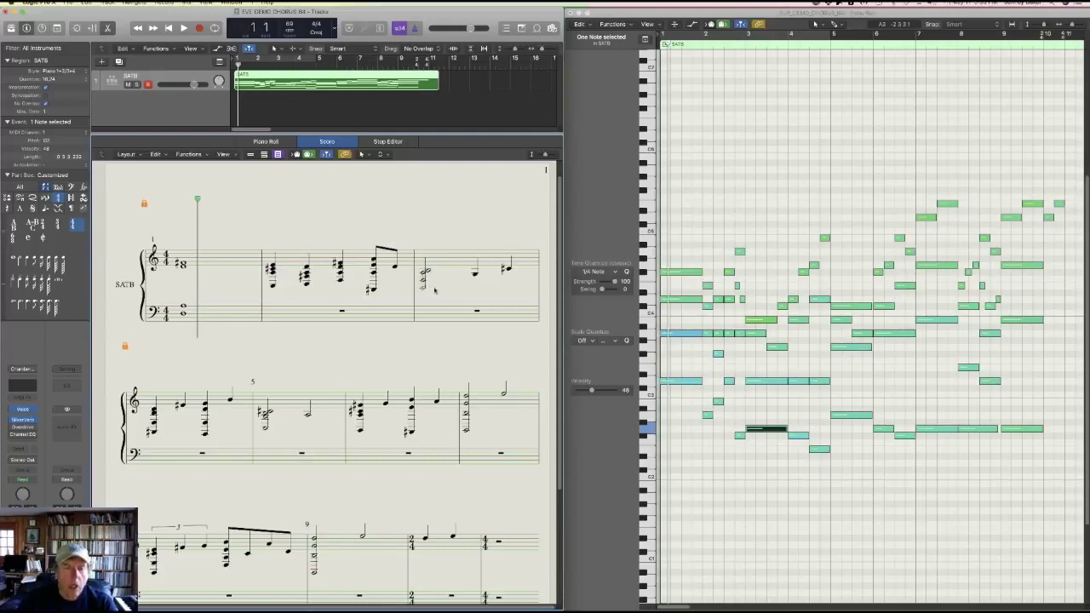
- Split the lowest notes in bars 2 to 9 into voice 4 on the bass staff with the Voice Separation Tool
left_click(243, 341)
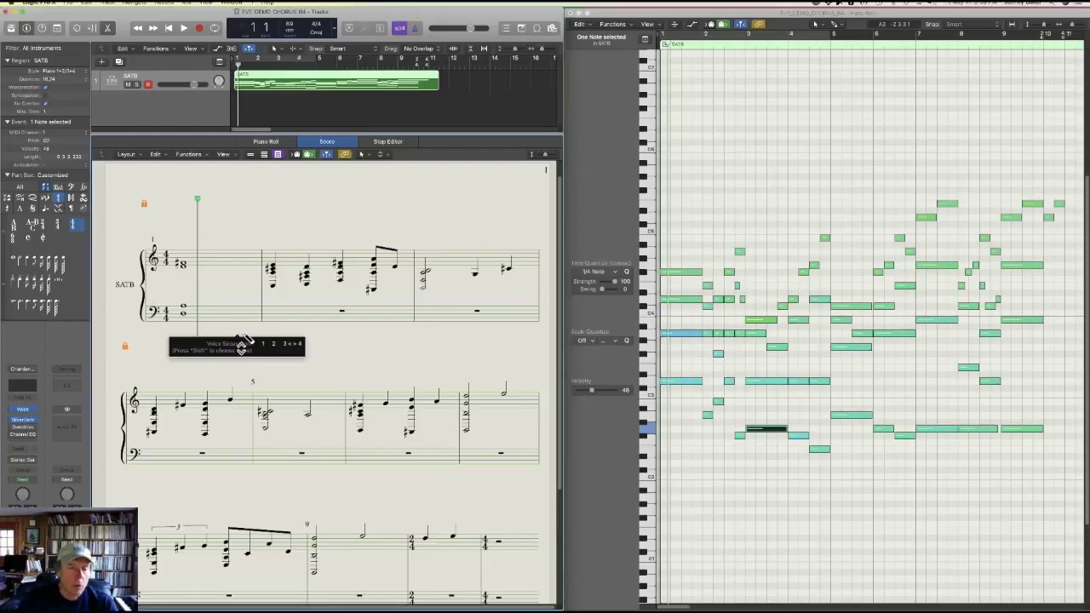
mouse_move(237, 325)
left_mouse_down()
mouse_move(302, 300)
mouse_move(495, 310)
mouse_move(519, 300)
left_mouse_up()
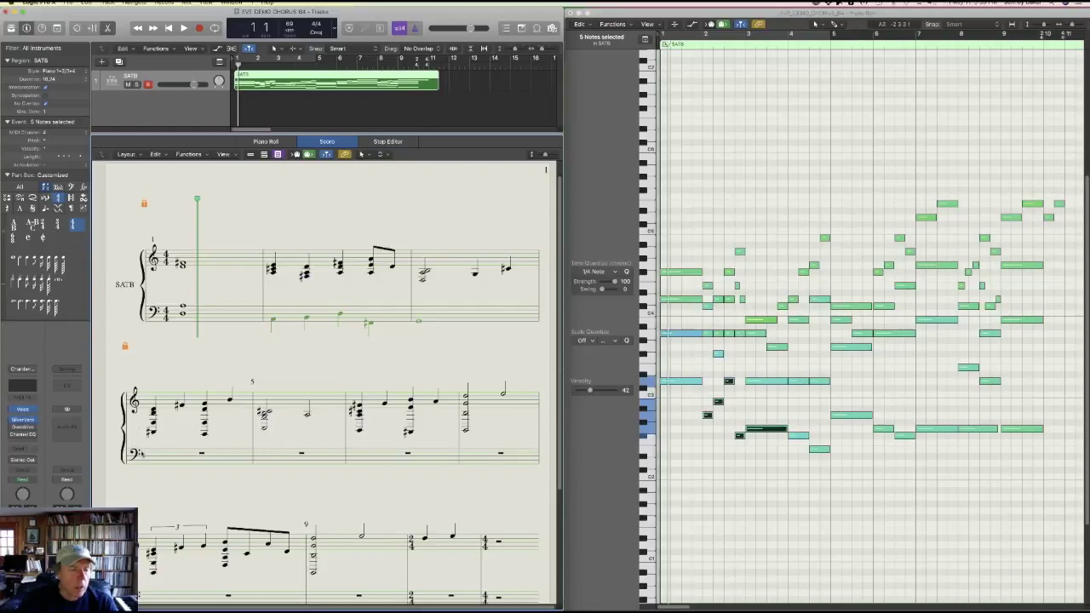
mouse_move(152, 428)
left_mouse_down()
mouse_move(209, 443)
mouse_move(481, 438)
left_mouse_up()
scroll(297, 484, "down", 2)
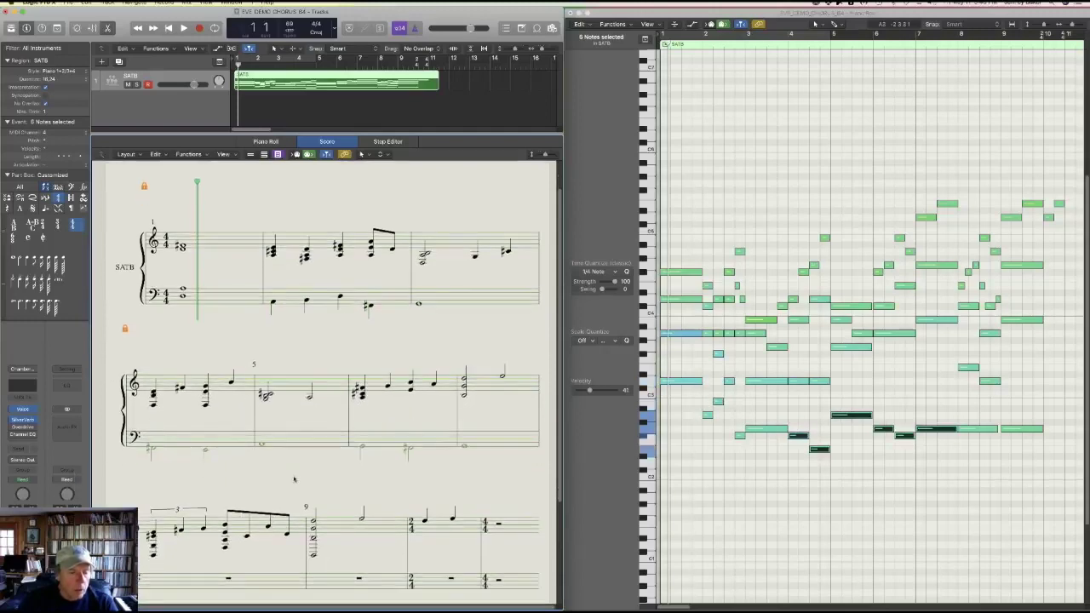
left_click_drag(142, 548, 373, 555)
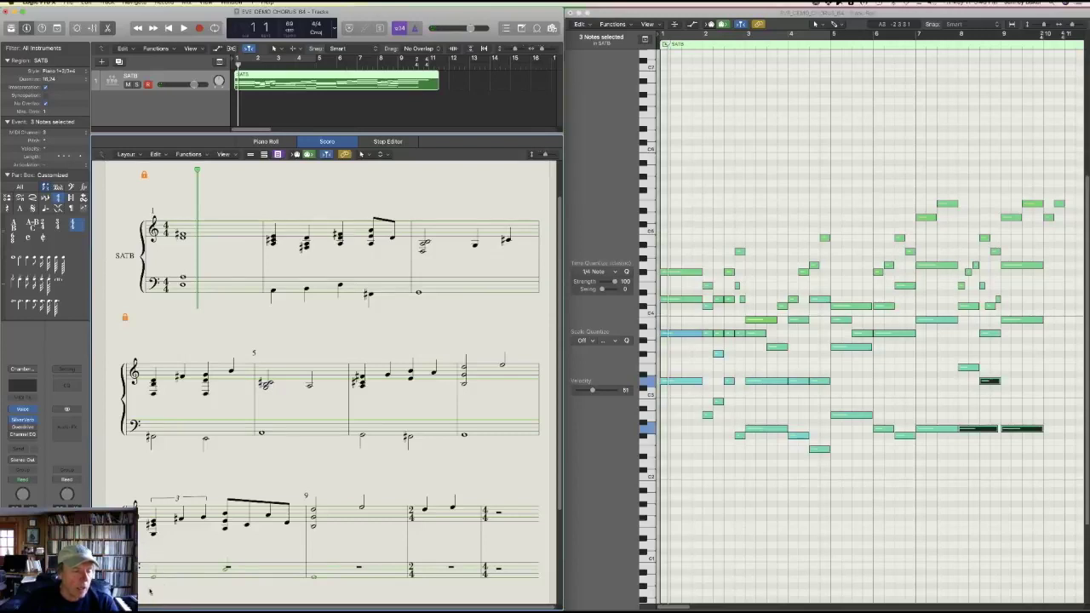
mouse_move(156, 600)
left_mouse_down()
mouse_move(155, 558)
mouse_move(409, 564)
left_mouse_up()
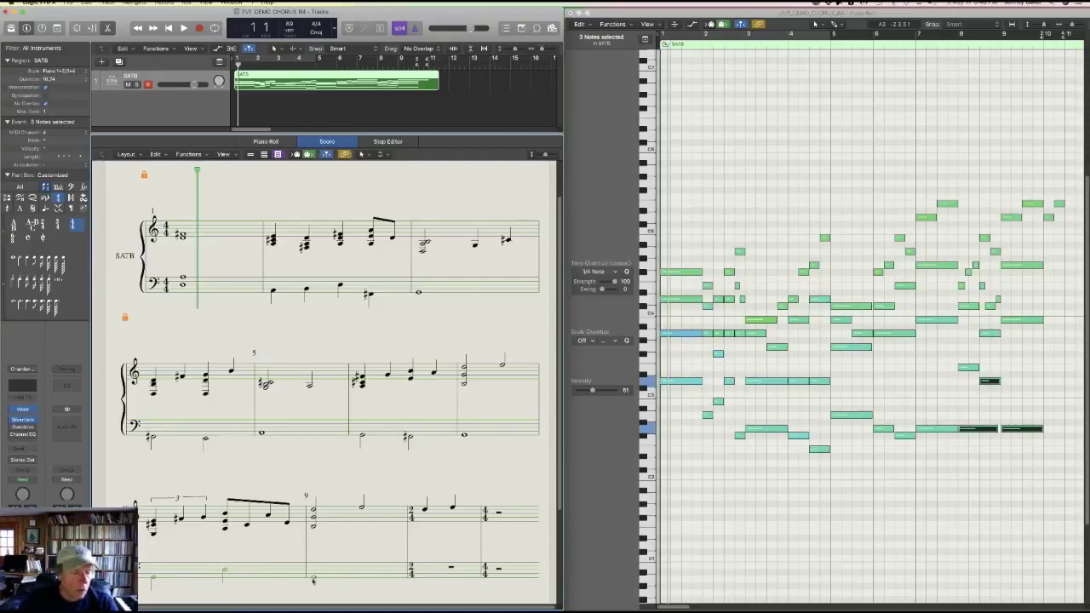
left_click(221, 554)
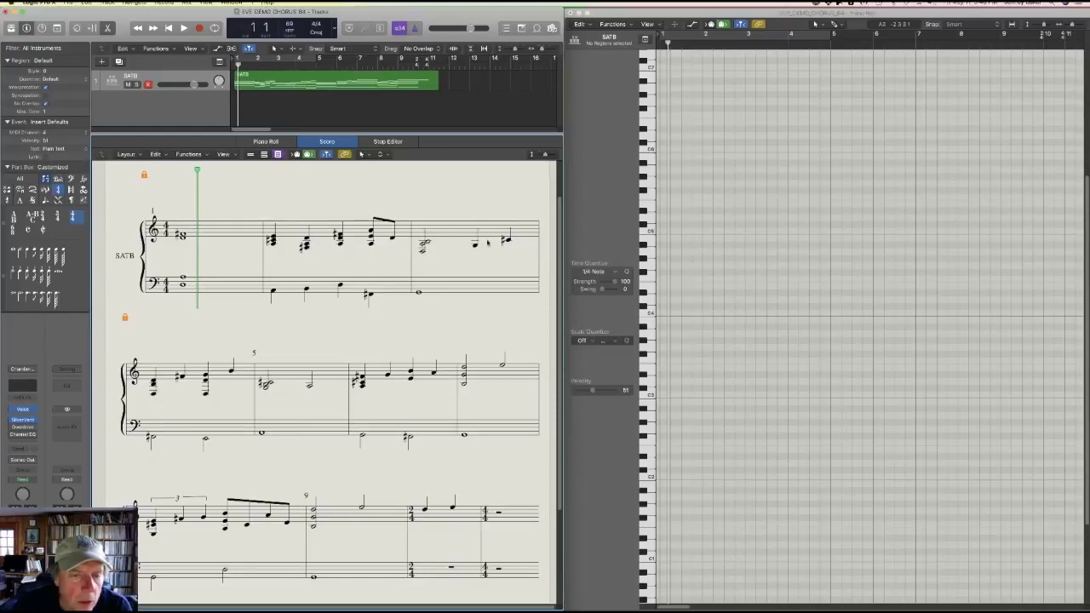
- Split the tenor notes in bars 2 to 9 into voice 3 on the bass staff with the Voice Separation Tool
left_click(424, 251)
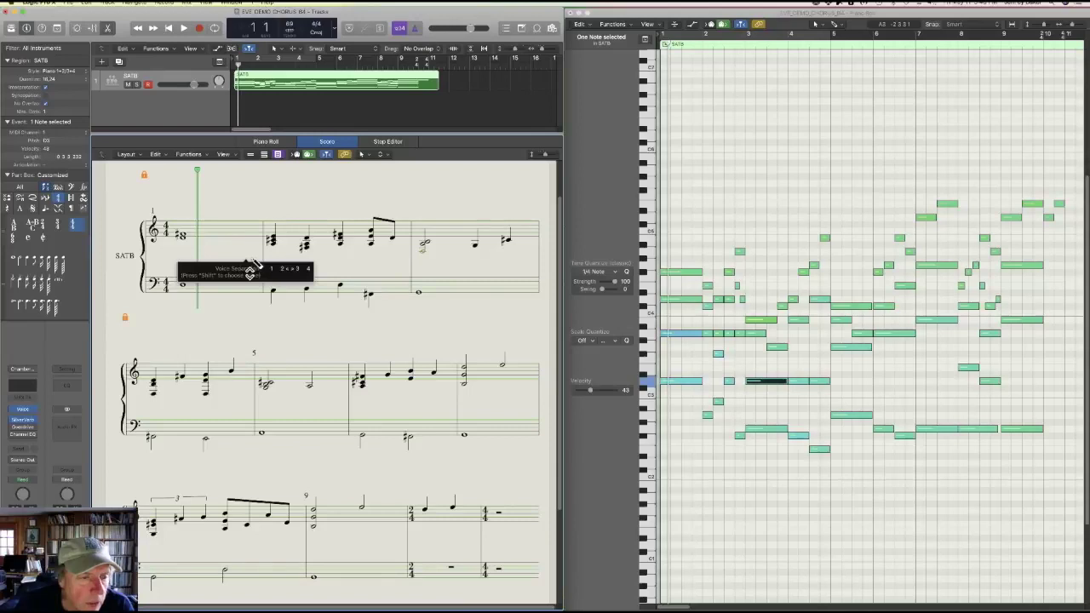
mouse_move(268, 267)
left_mouse_down()
mouse_move(389, 256)
mouse_move(414, 270)
mouse_move(450, 267)
left_mouse_up()
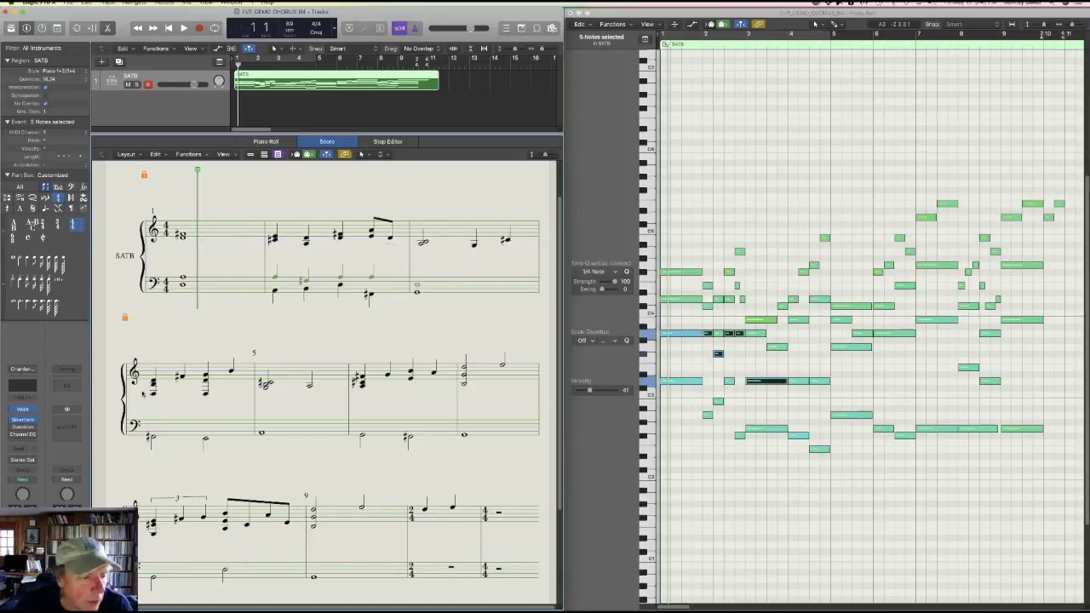
mouse_move(147, 421)
left_mouse_down()
mouse_move(225, 407)
mouse_move(375, 407)
mouse_move(407, 394)
mouse_move(445, 405)
mouse_move(490, 399)
left_mouse_up()
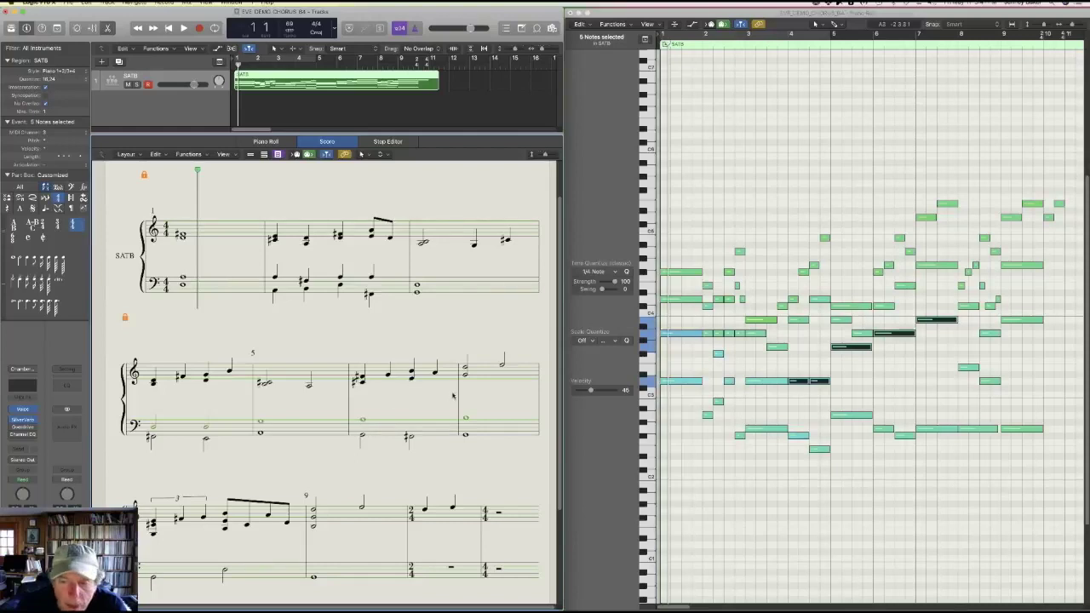
left_click(363, 419)
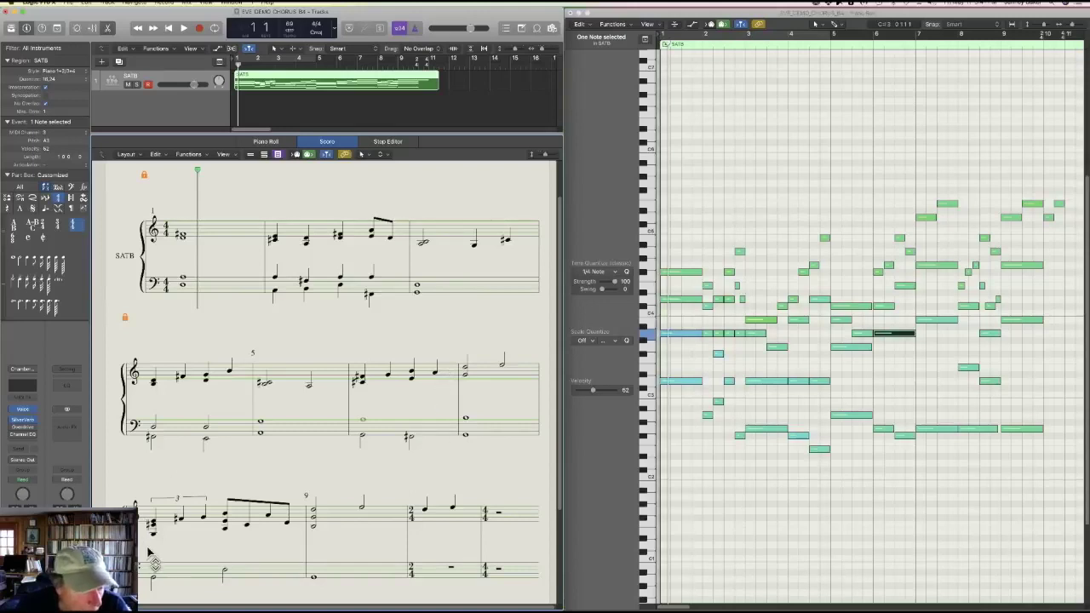
mouse_move(145, 552)
left_mouse_down()
mouse_move(233, 534)
mouse_move(256, 546)
mouse_move(339, 542)
left_mouse_up()
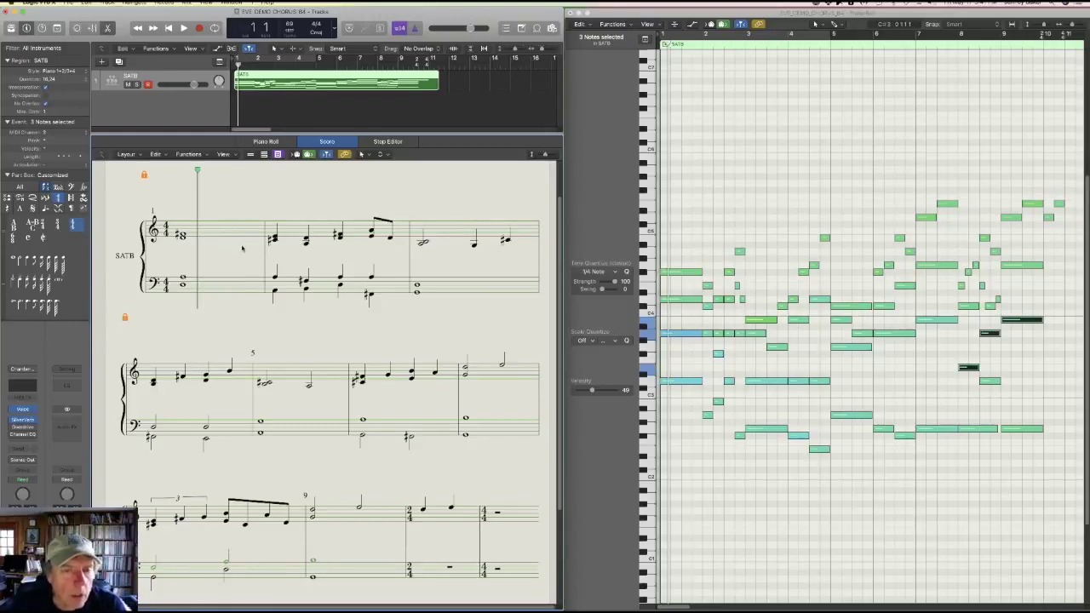
- Split the alto notes in bars 2 and 3 into voice 2 on the treble staff with the Voice Separation Tool
left_click(546, 155)
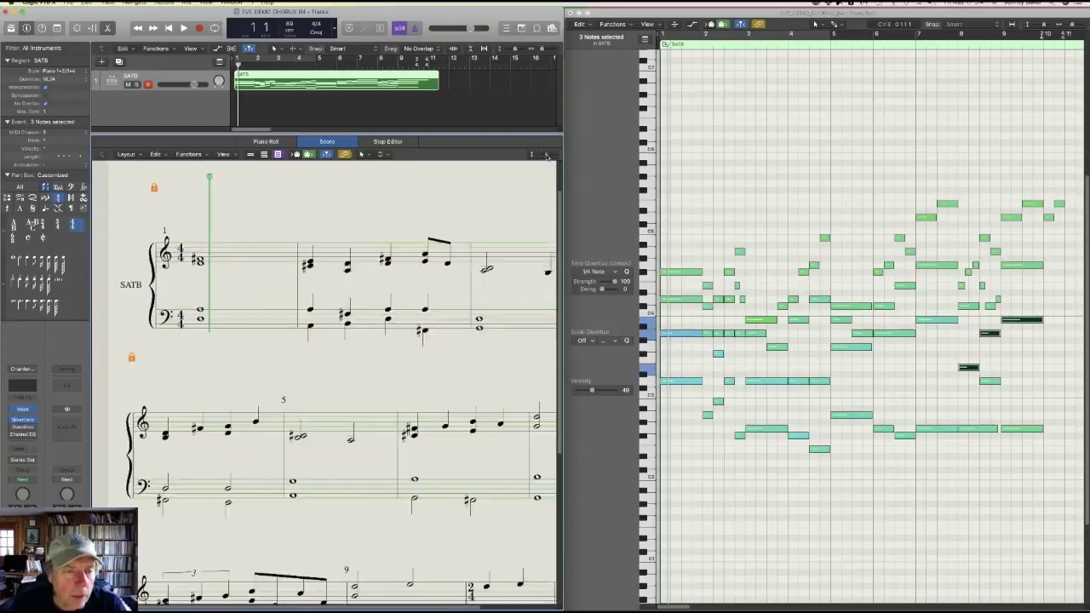
left_click(546, 155)
left_click(546, 155)
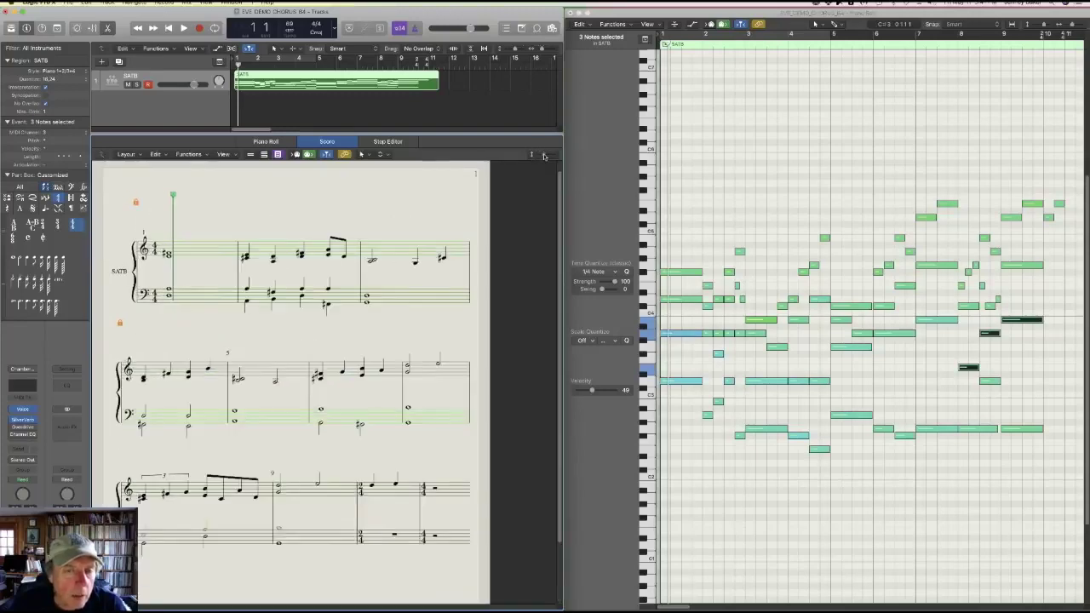
left_click(546, 155)
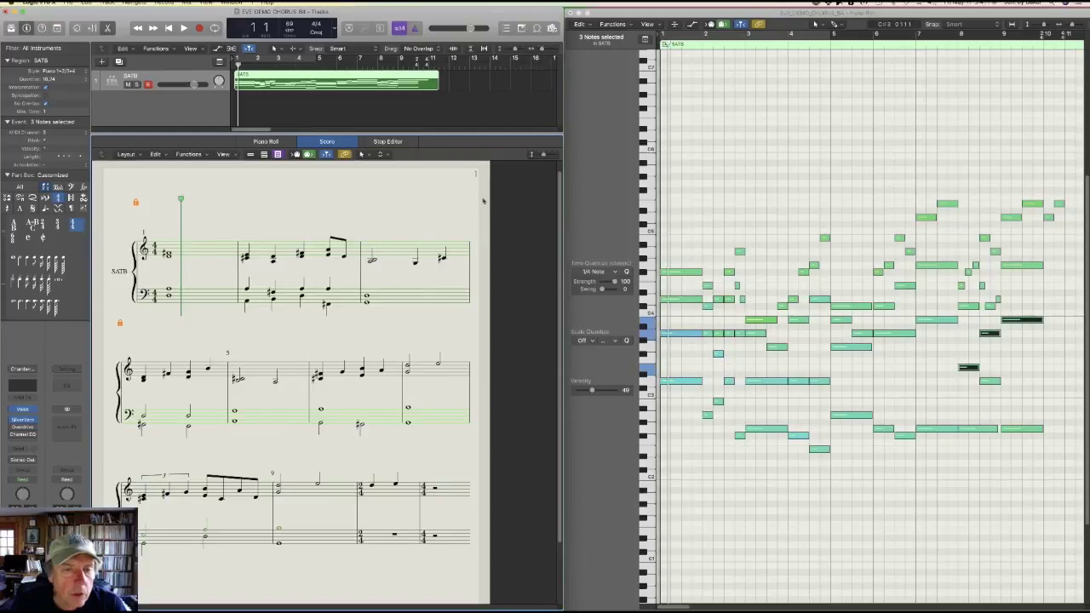
left_click(546, 155)
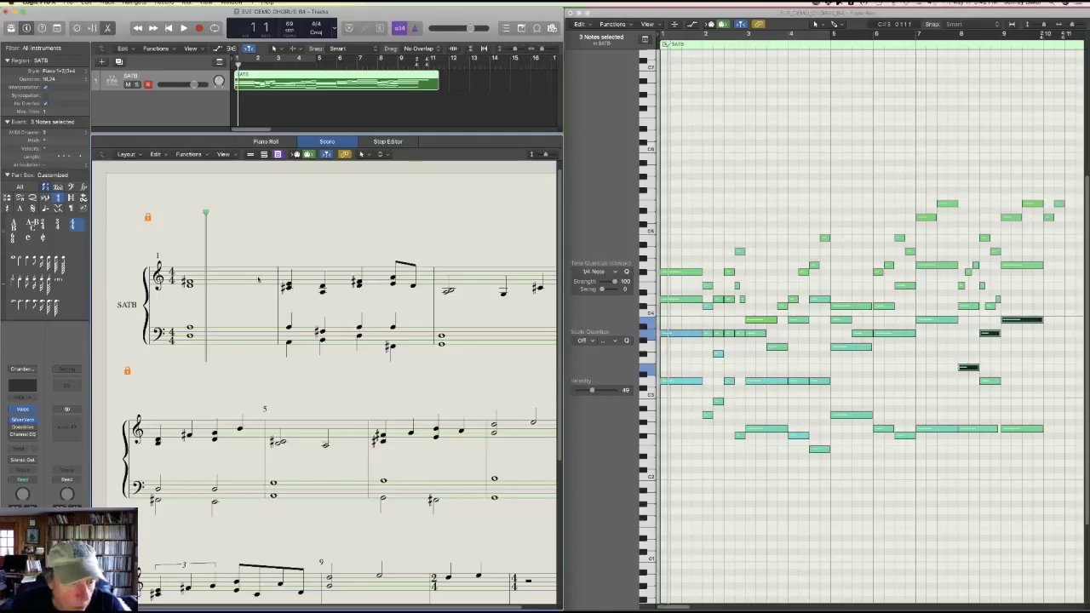
key("super")
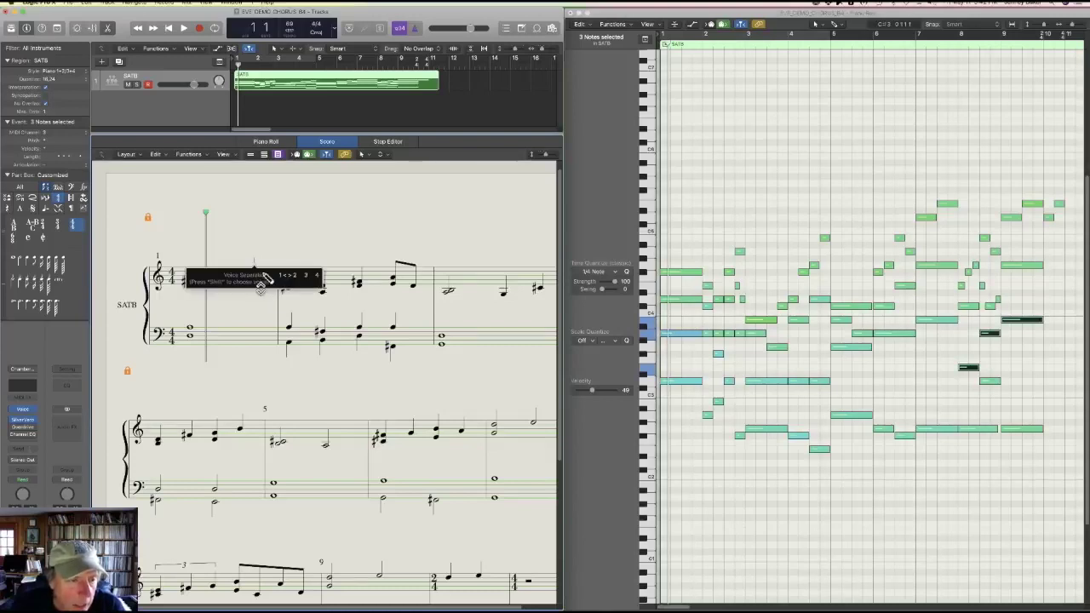
left_click(259, 269)
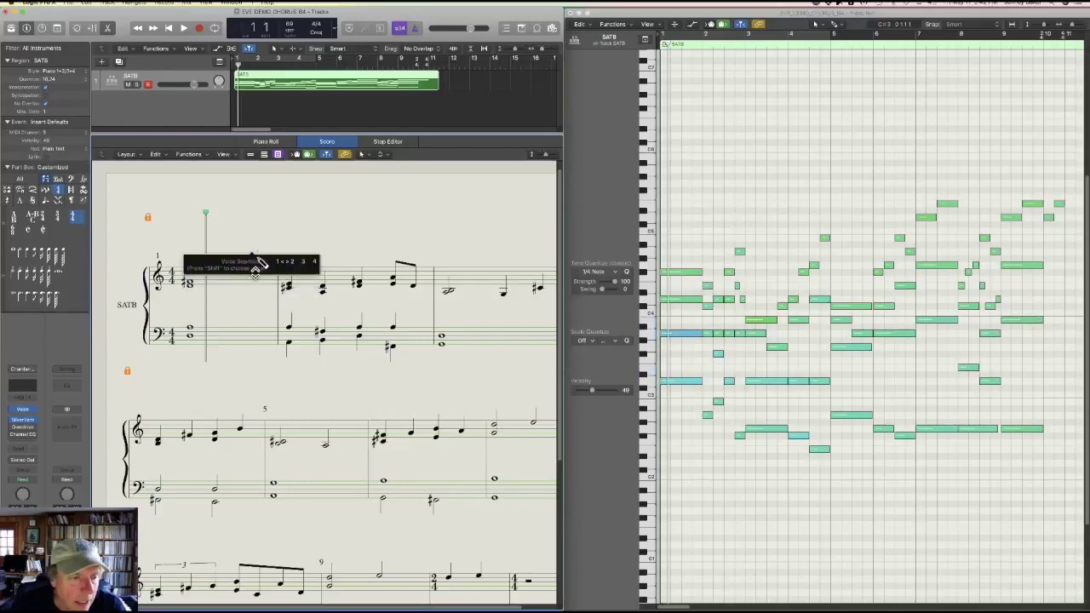
mouse_move(293, 306)
left_mouse_down()
mouse_move(410, 300)
mouse_move(464, 319)
mouse_move(499, 305)
mouse_move(519, 324)
left_mouse_up()
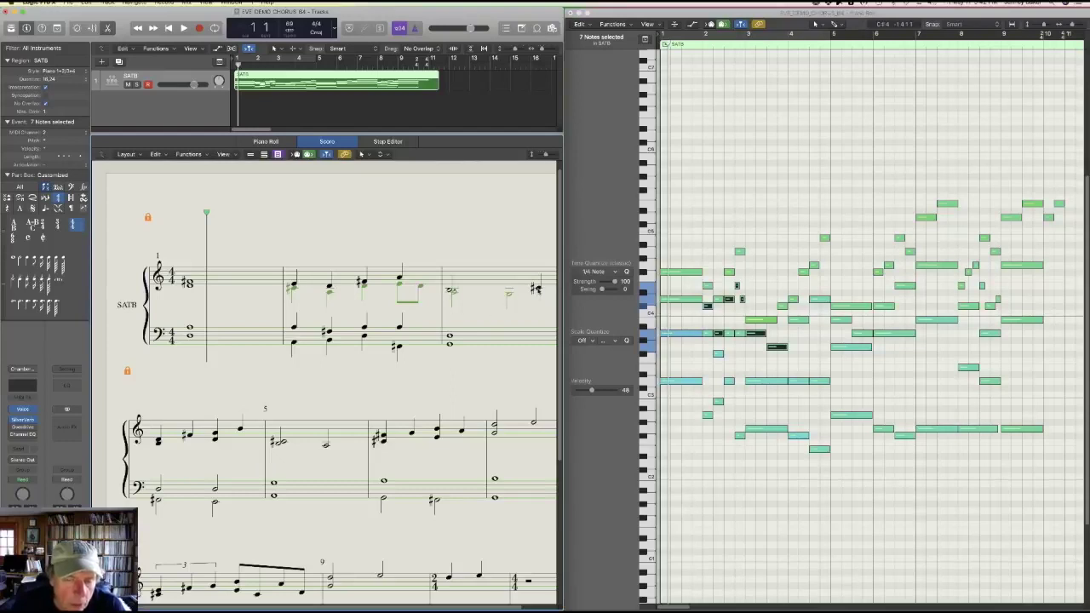
key("Right")
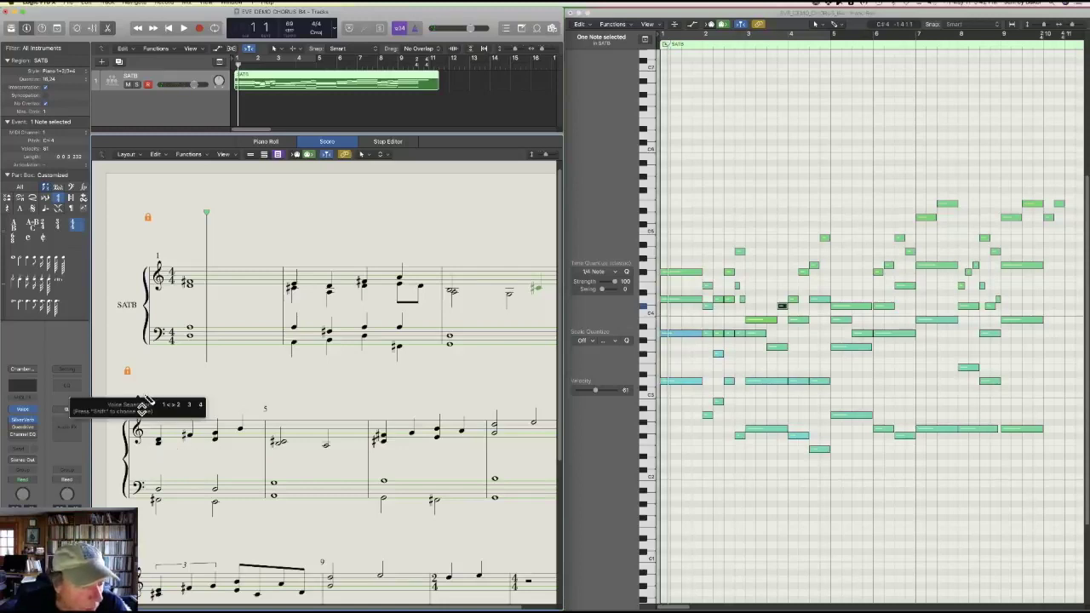
- Split the alto notes in bars 4 to 7 into voice 2 on the treble staff with the Voice Separation Tool
left_click_drag(155, 462, 214, 456)
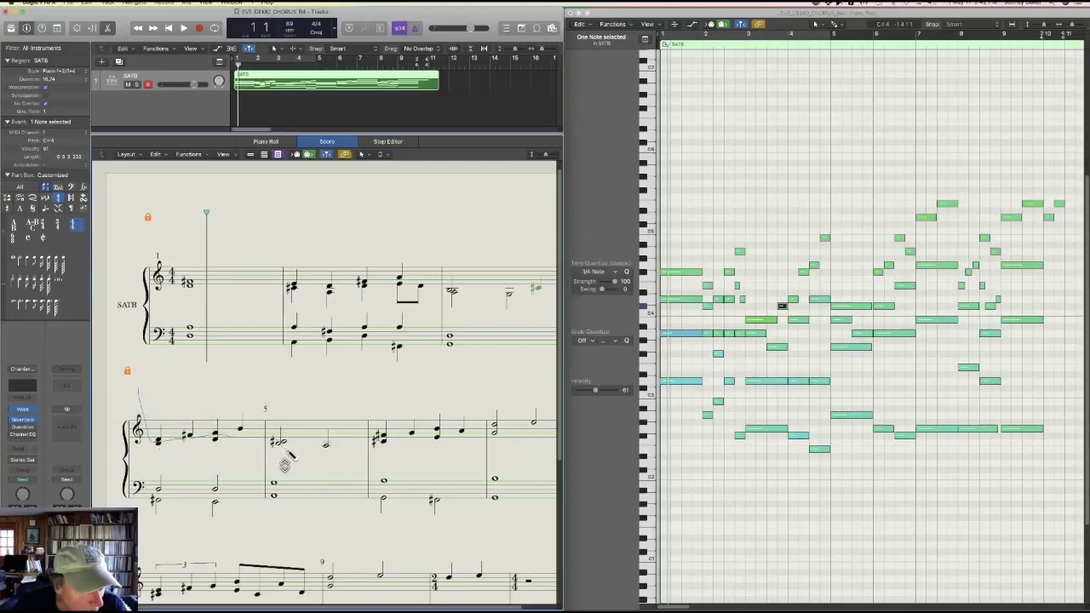
left_click_drag(285, 463, 361, 465)
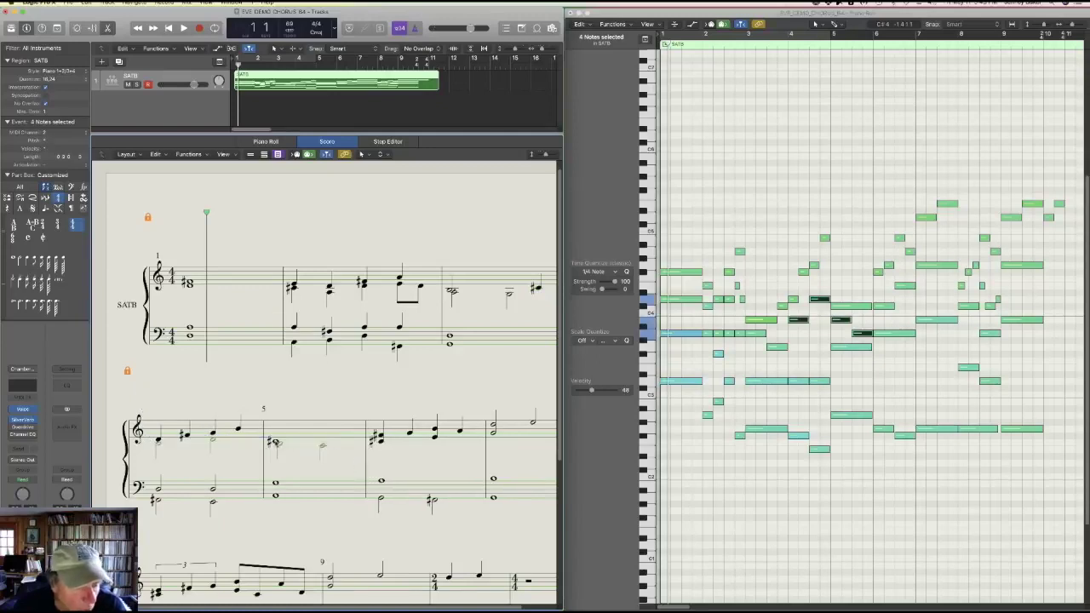
left_click(275, 442)
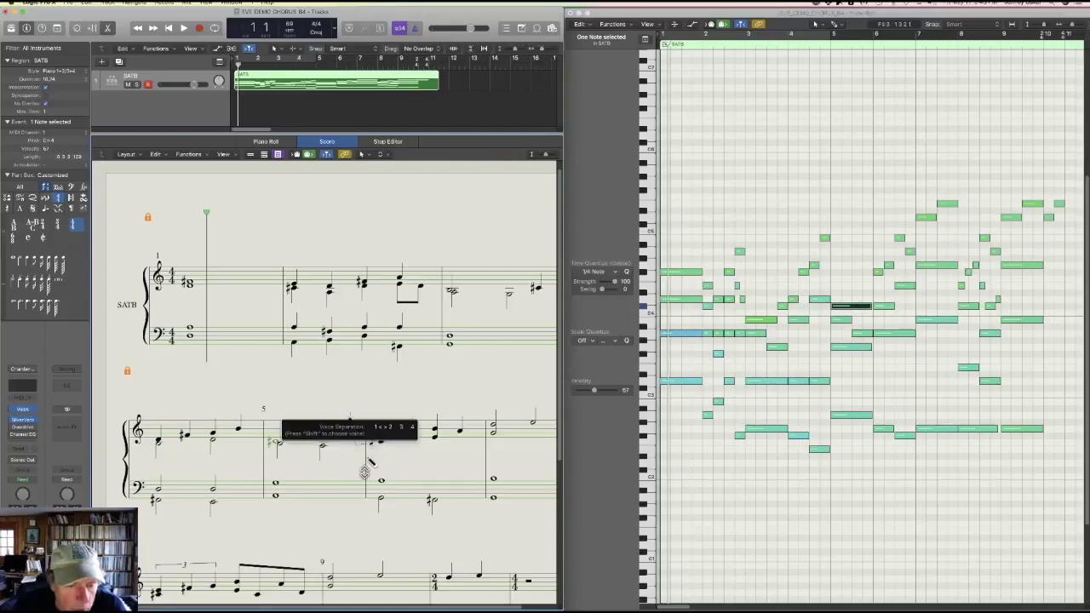
left_click(349, 418)
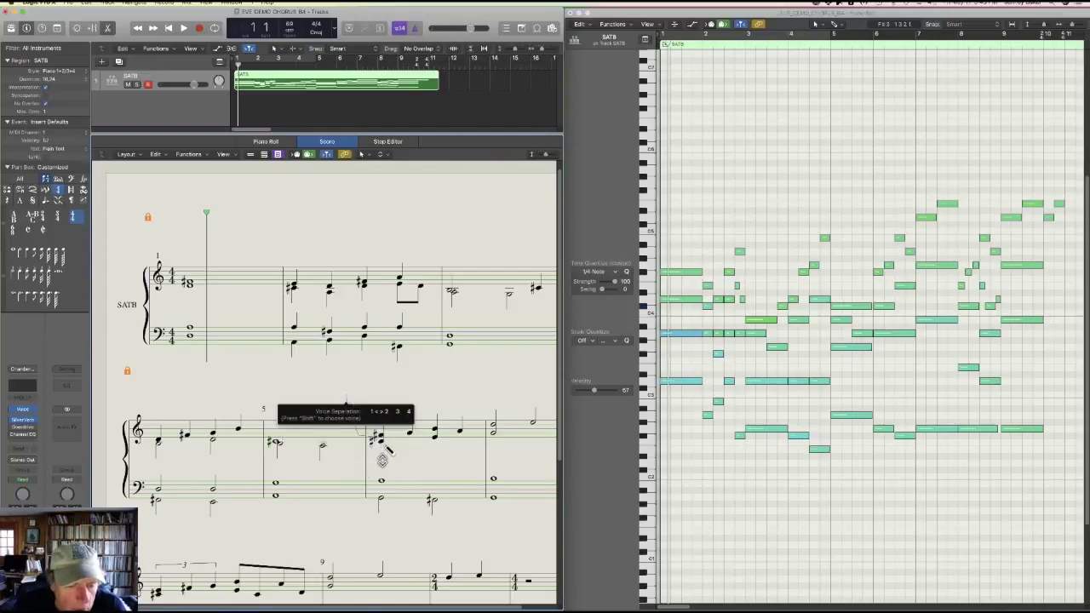
mouse_move(406, 459)
left_mouse_down()
mouse_move(500, 443)
mouse_move(528, 452)
left_mouse_up()
- Check which upper notes in bar 8 belong to the soprano, and split the alto notes in bars 8 and 9 into voice 2
scroll(241, 516, "down", 5)
scroll(230, 503, "down", 2)
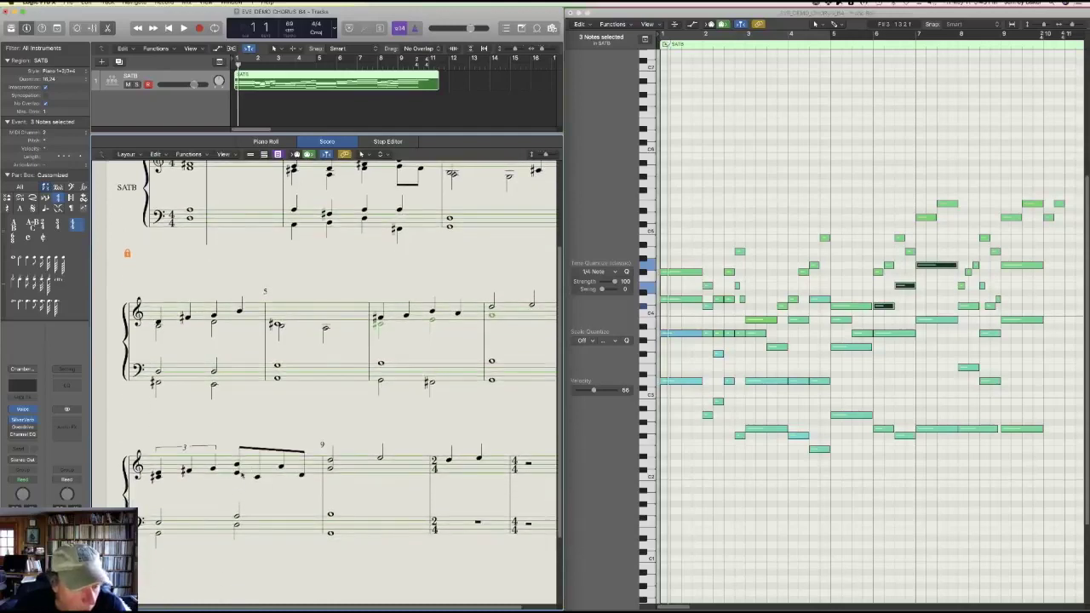
left_click(237, 468)
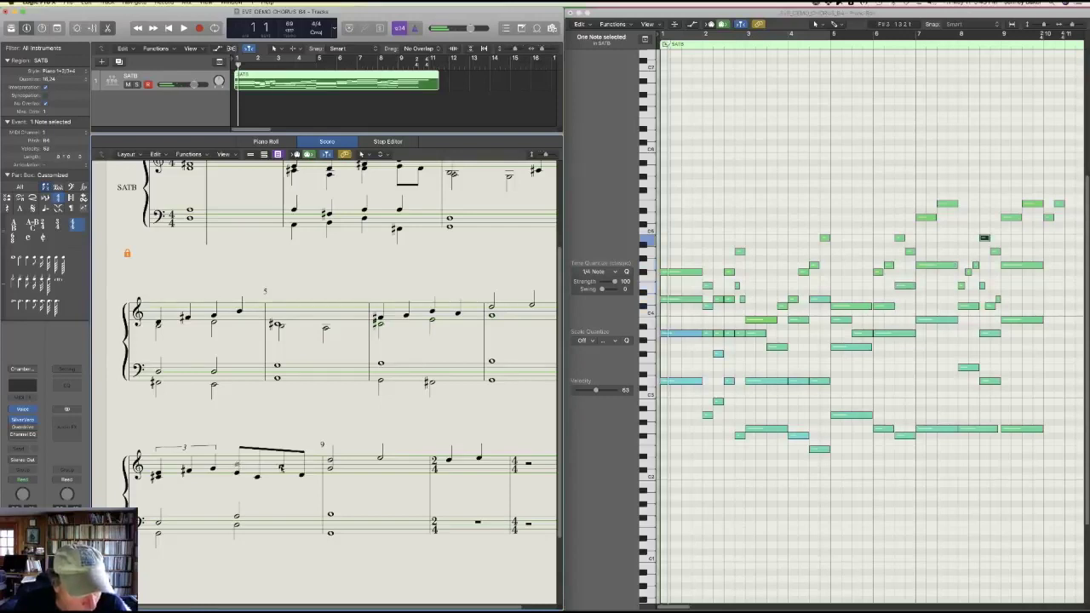
left_click(281, 468, "shift")
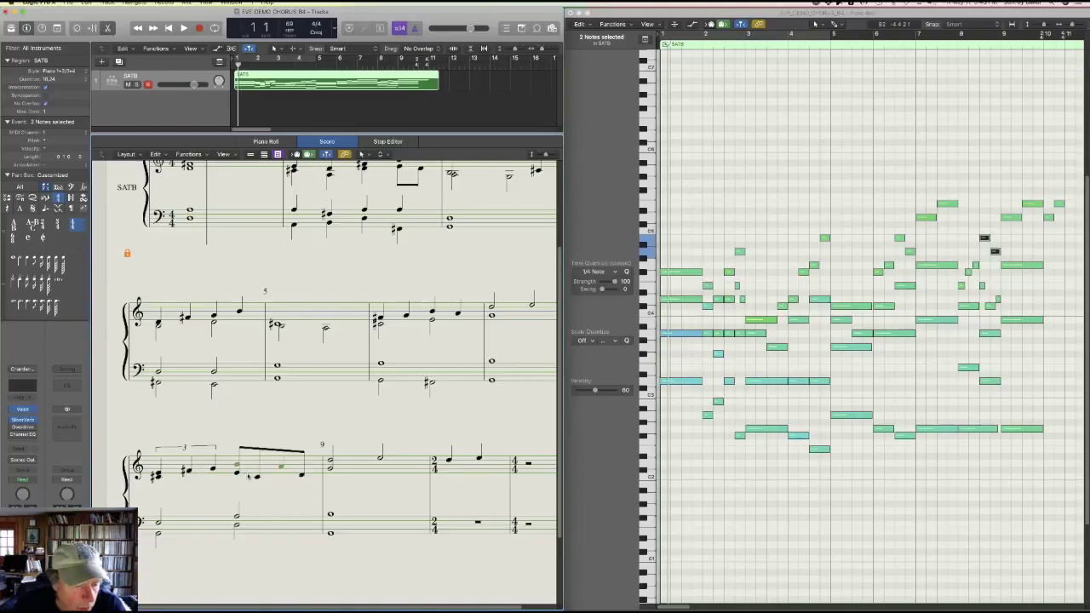
left_click(158, 481)
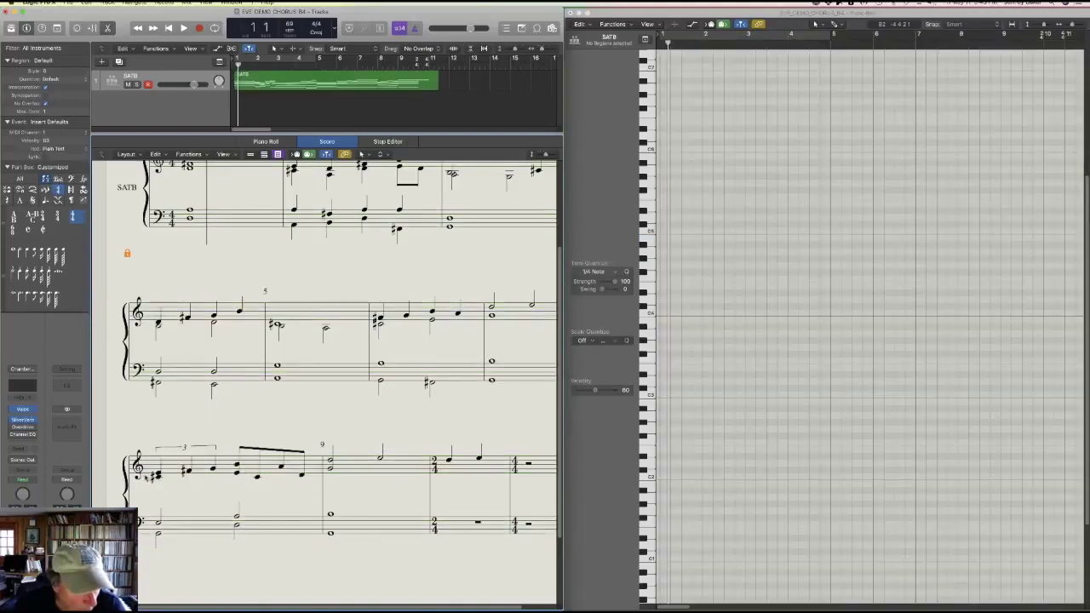
mouse_move(136, 433)
left_mouse_down()
mouse_move(153, 498)
mouse_move(207, 495)
mouse_move(210, 482)
mouse_move(244, 477)
mouse_move(384, 503)
left_mouse_up()
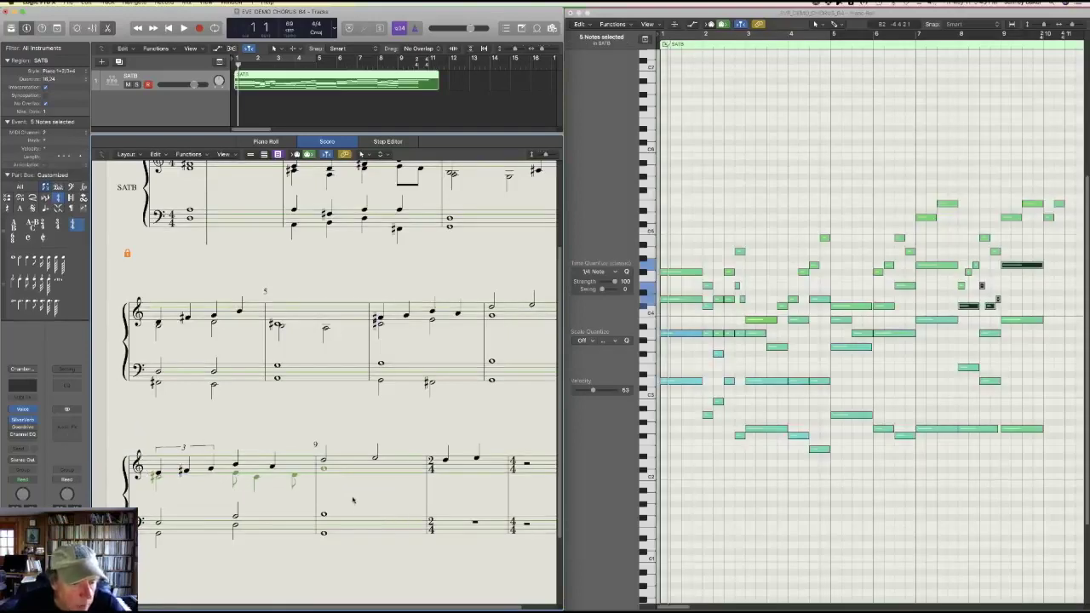
left_click(351, 502)
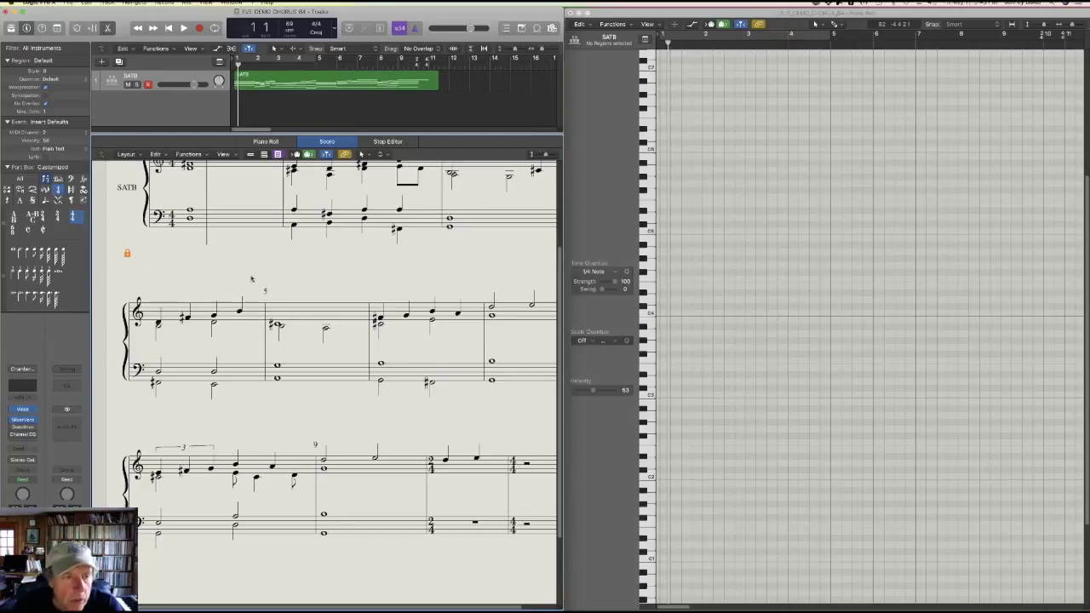
- Fit all three systems of the score in view and play the chorus through from bar 1
scroll(251, 279, "up", 2)
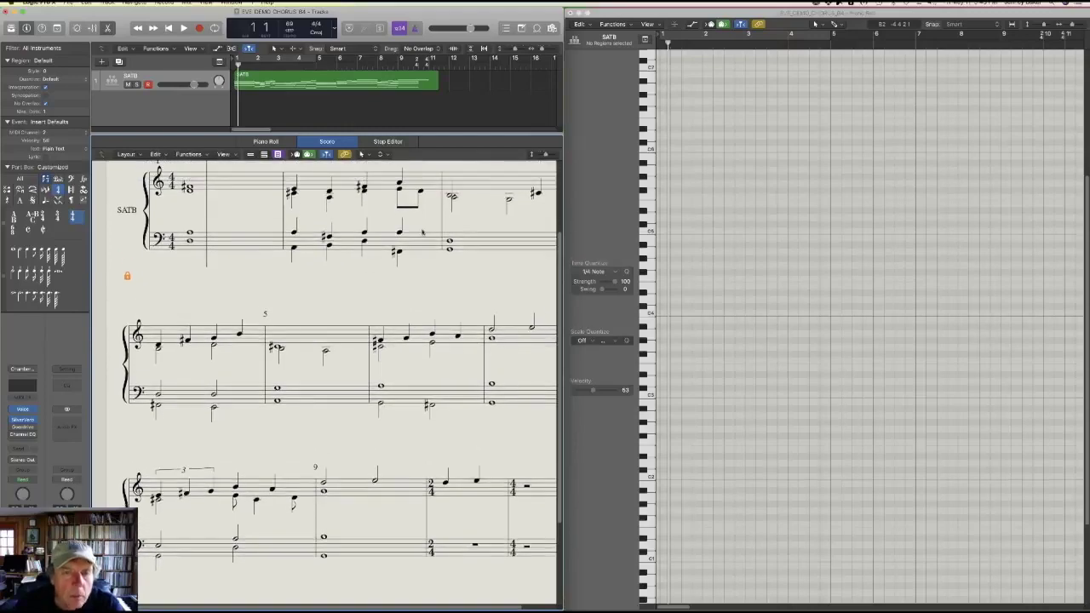
left_click_drag(546, 155, 541, 154)
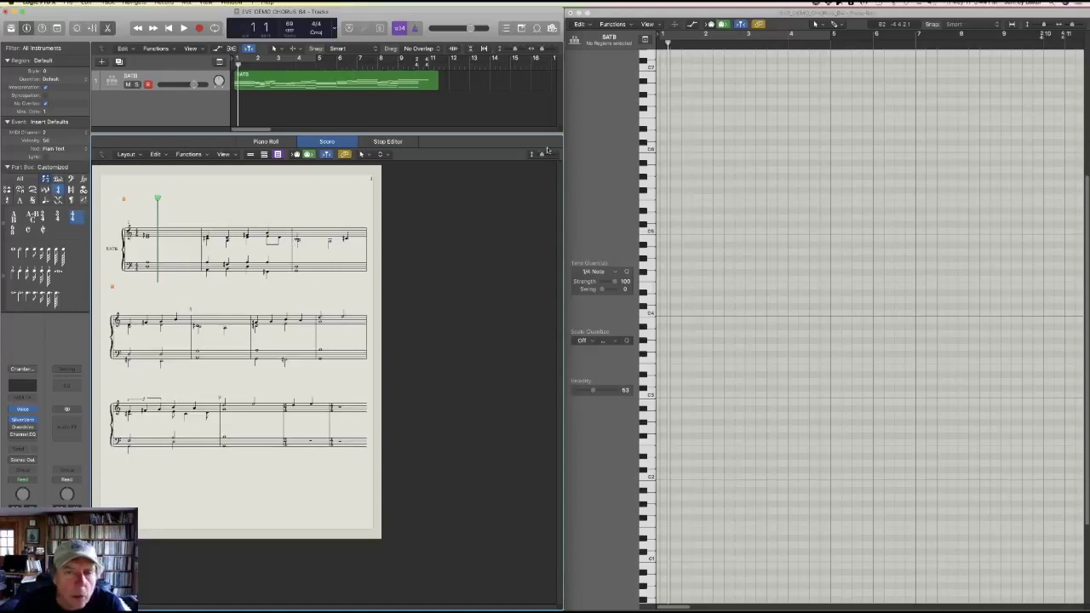
left_click_drag(542, 155, 536, 160)
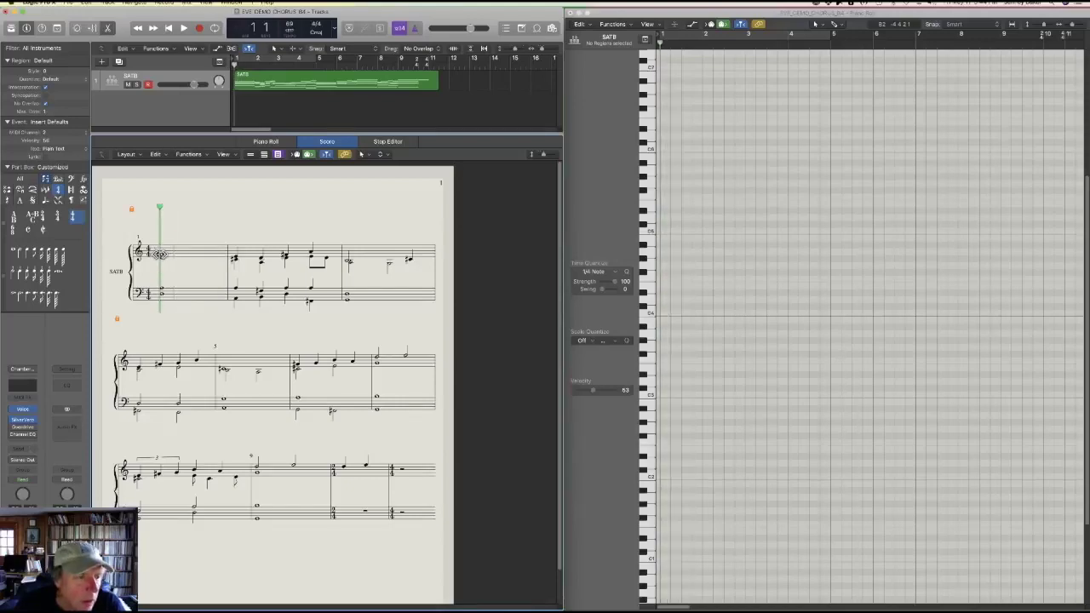
left_click(159, 253)
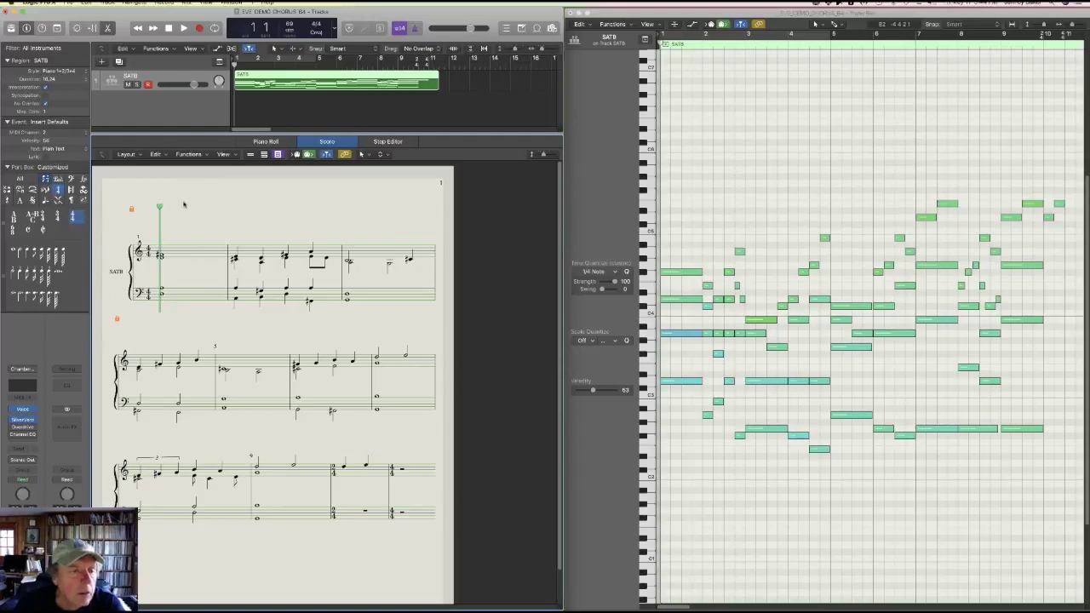
key("space")
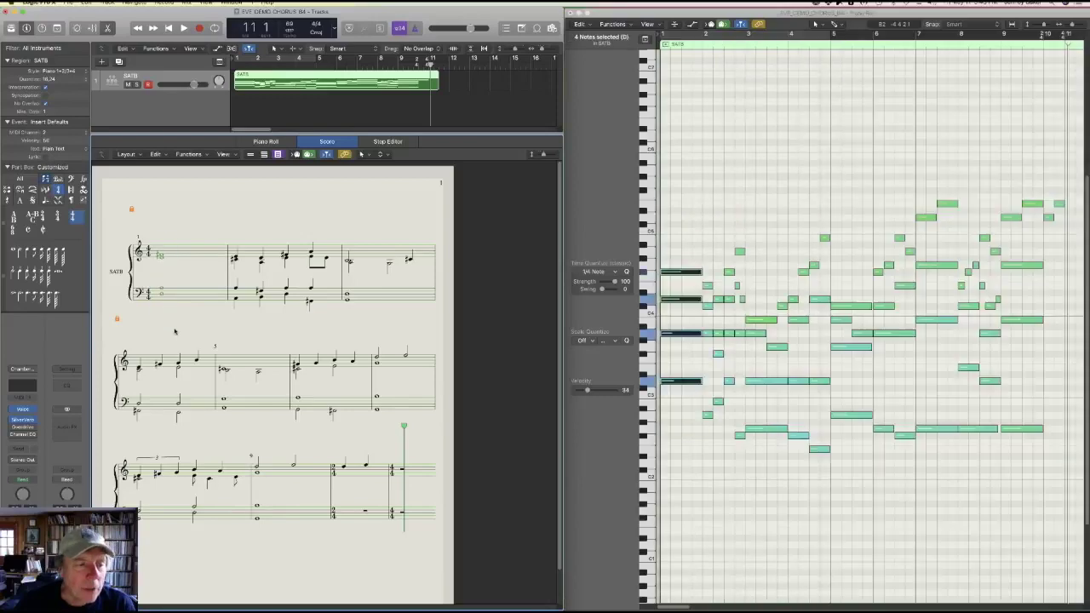
- Select only the opening chord's soprano note and set its MIDI channel to 10
left_click(159, 258)
left_click(160, 257)
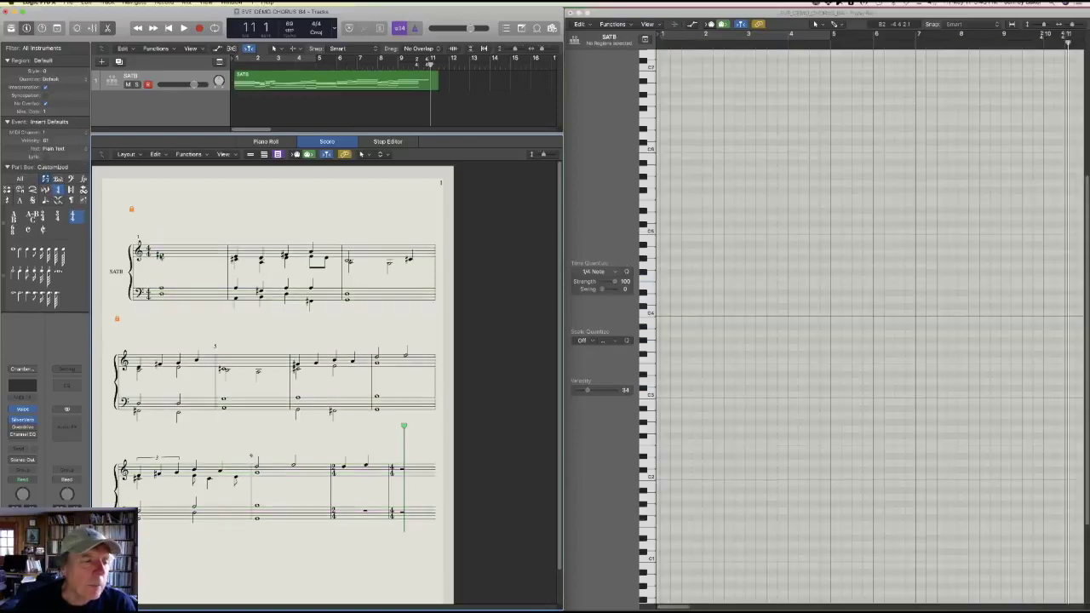
left_click(160, 257)
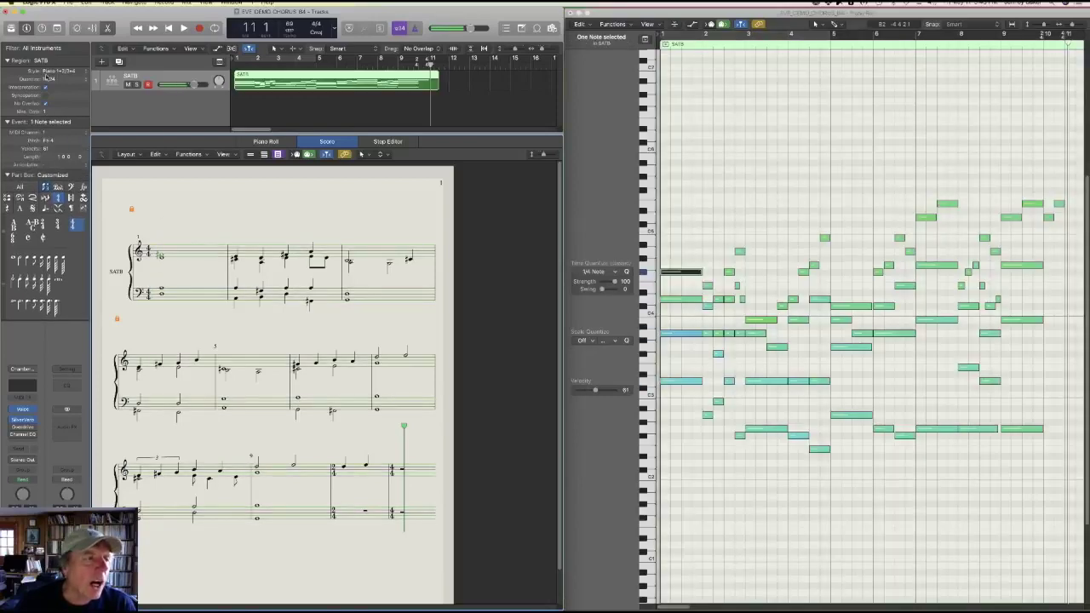
left_click(44, 132)
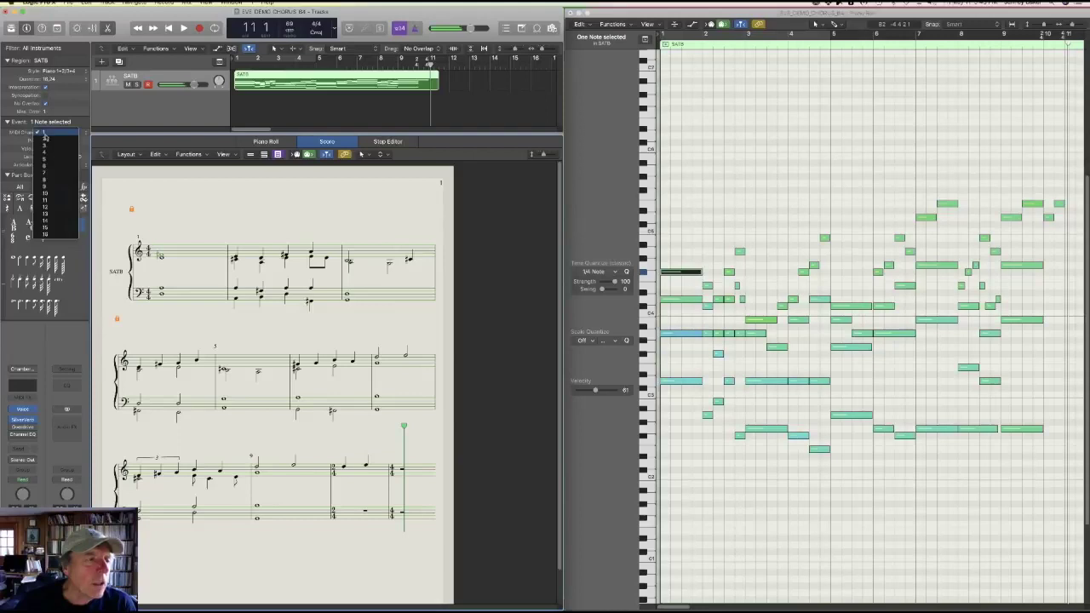
left_click(46, 195)
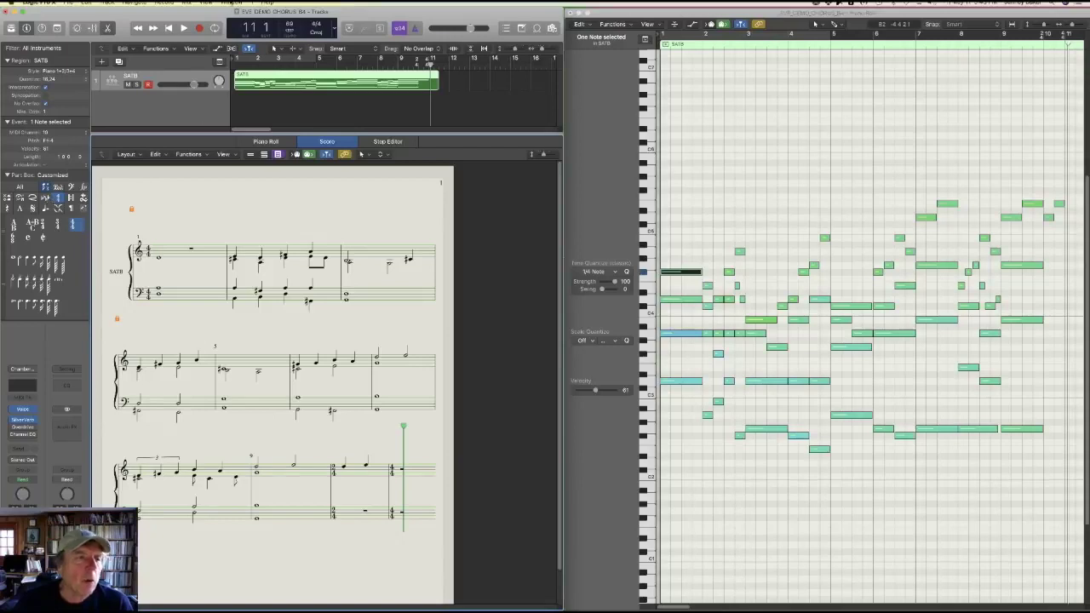
- Open the Event List and examine the channel assignments of the opening chord's notes
left_click(232, 4)
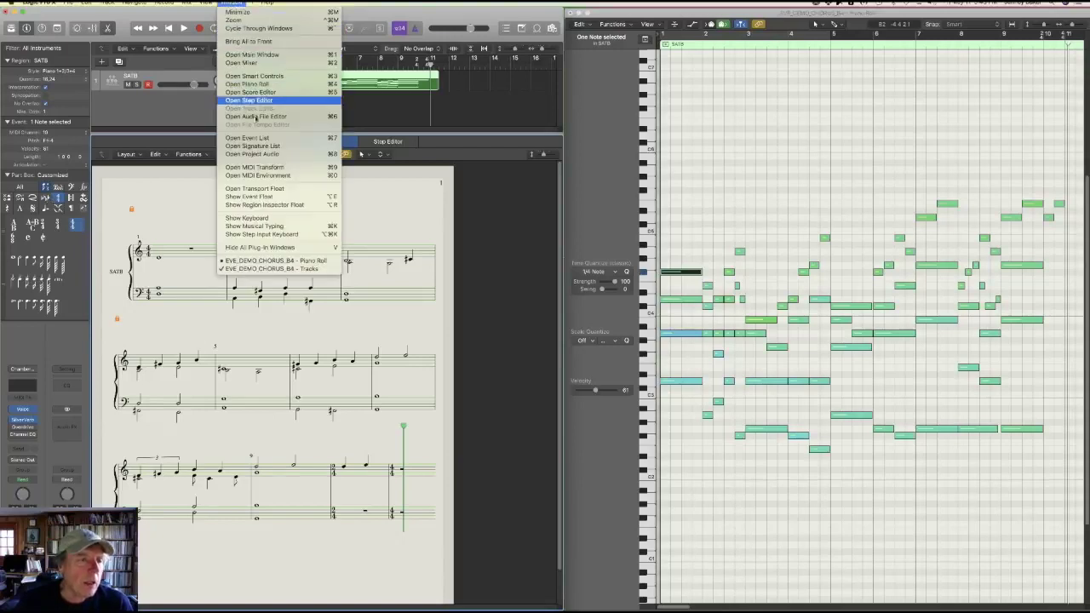
left_click(254, 138)
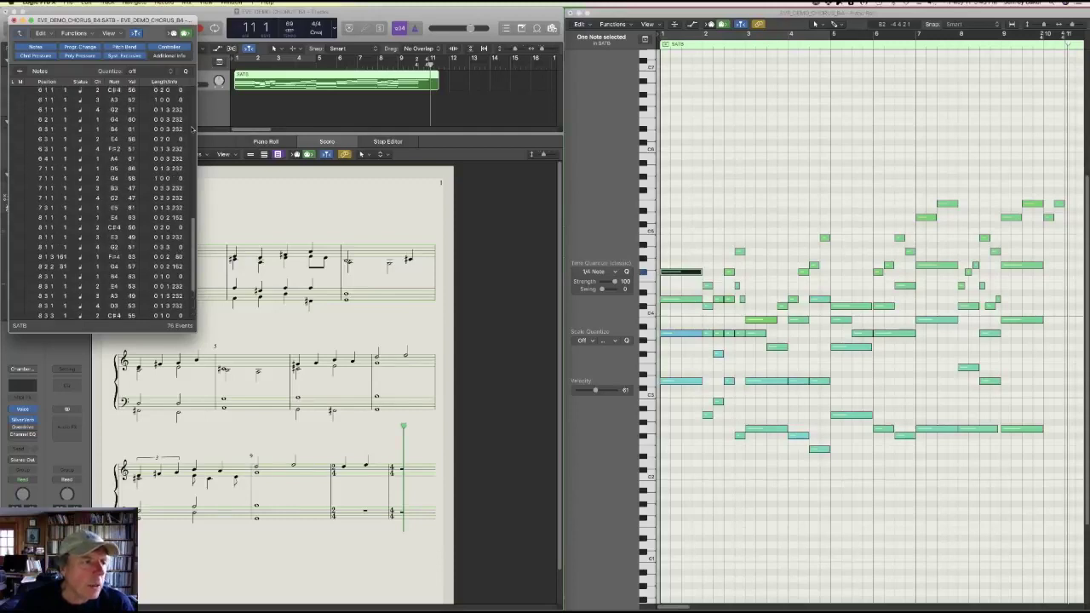
scroll(191, 128, "up", 10)
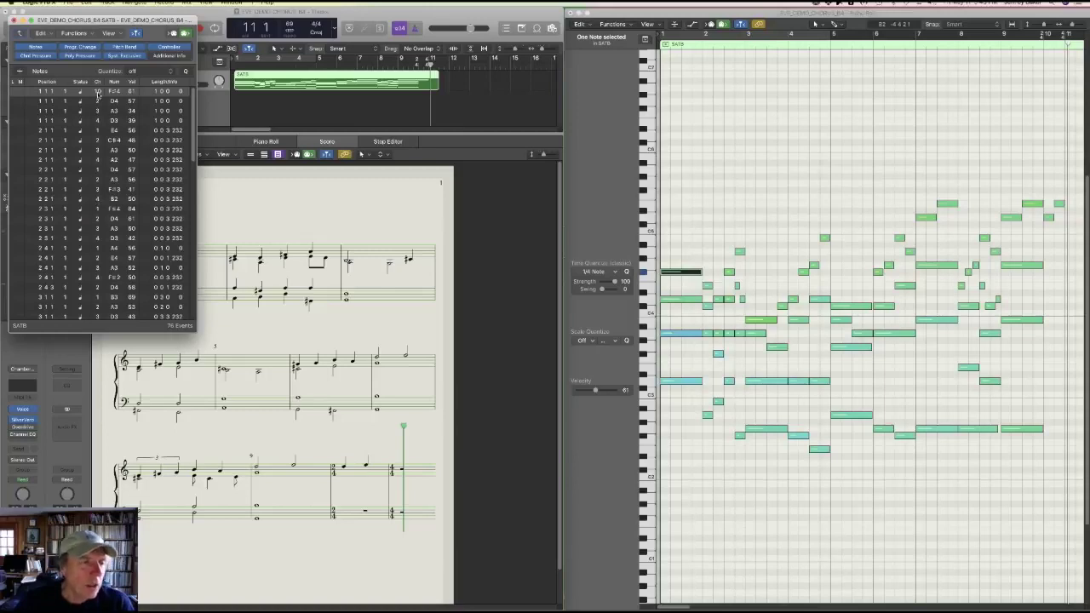
- Close the Event List and check which MIDI channel each voice uses in the Piano 1+2/3+4 staff style, closing the staff styles after viewing
left_click(14, 19)
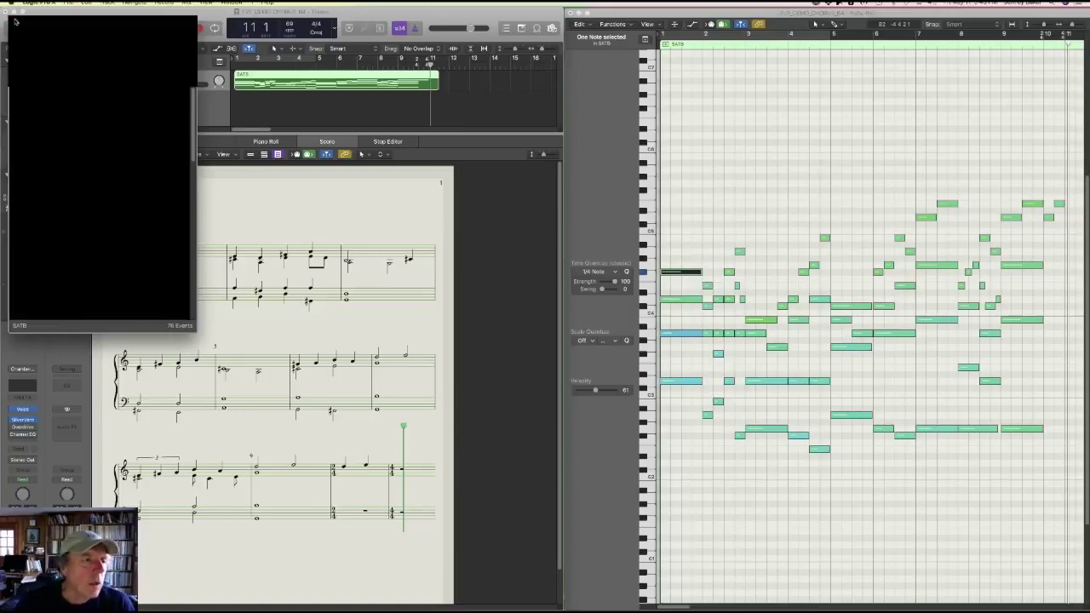
left_click(126, 155)
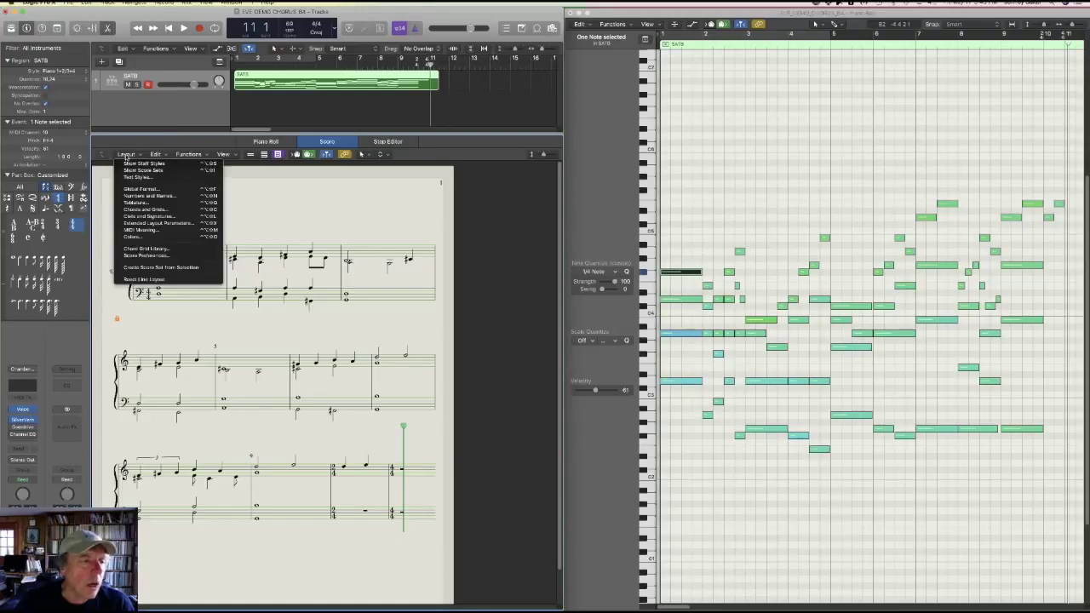
left_click(127, 164)
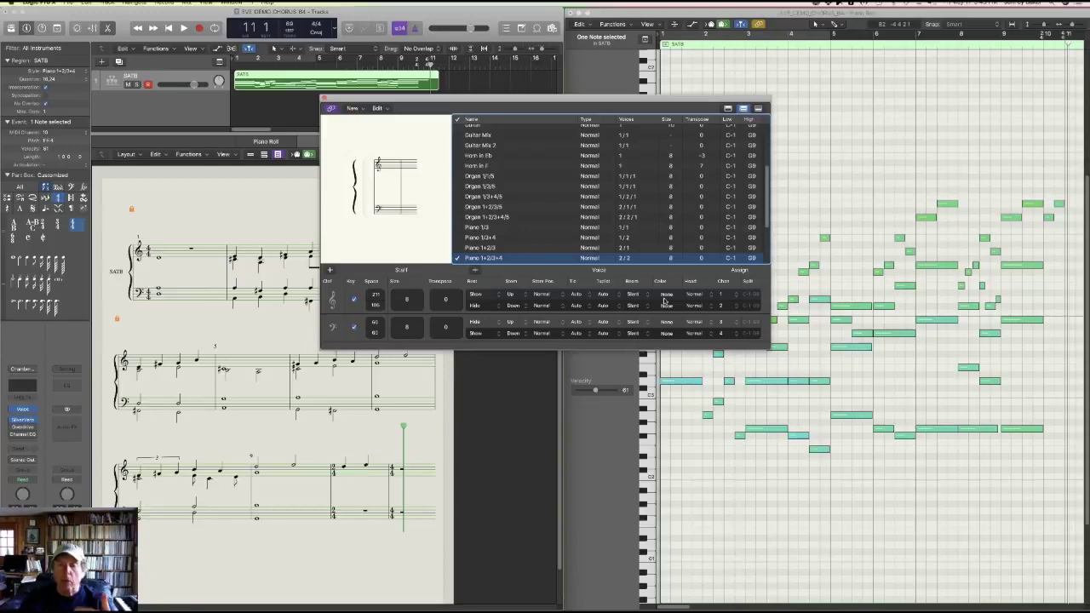
left_click(722, 320)
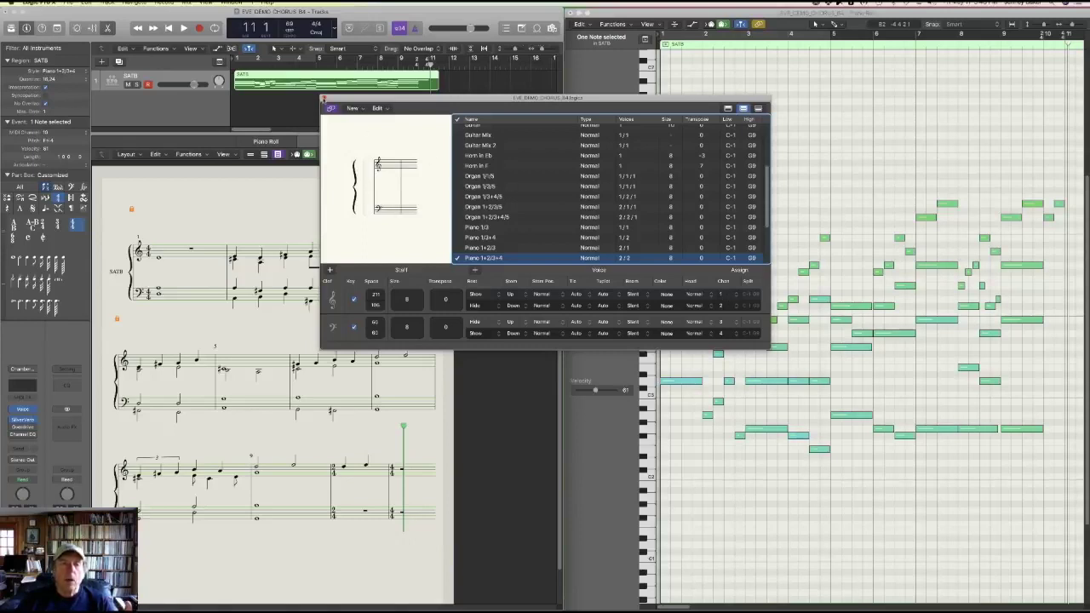
left_click(325, 99)
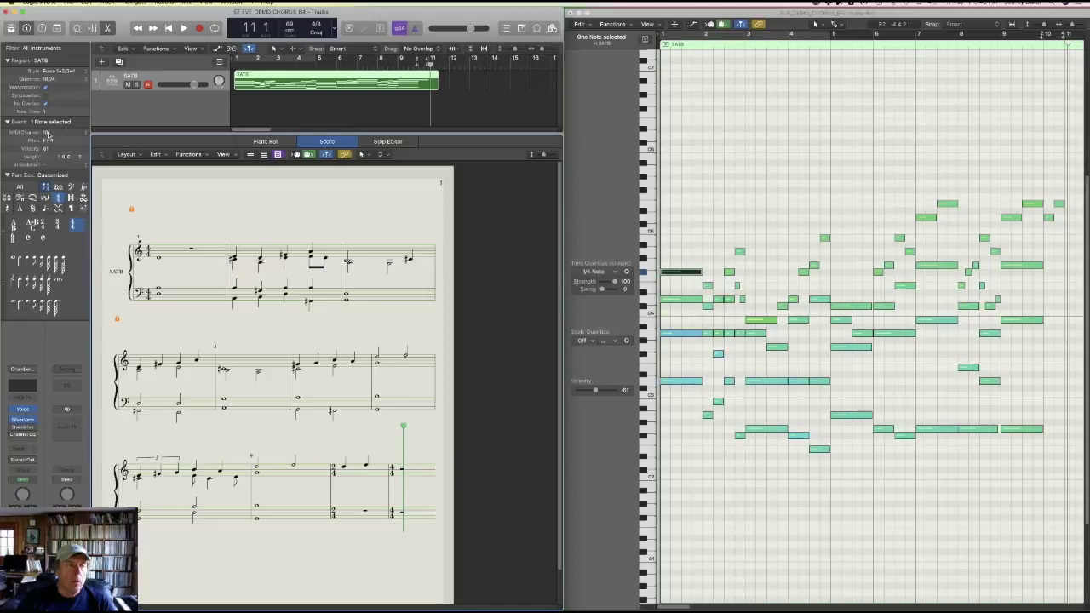
left_click(171, 191)
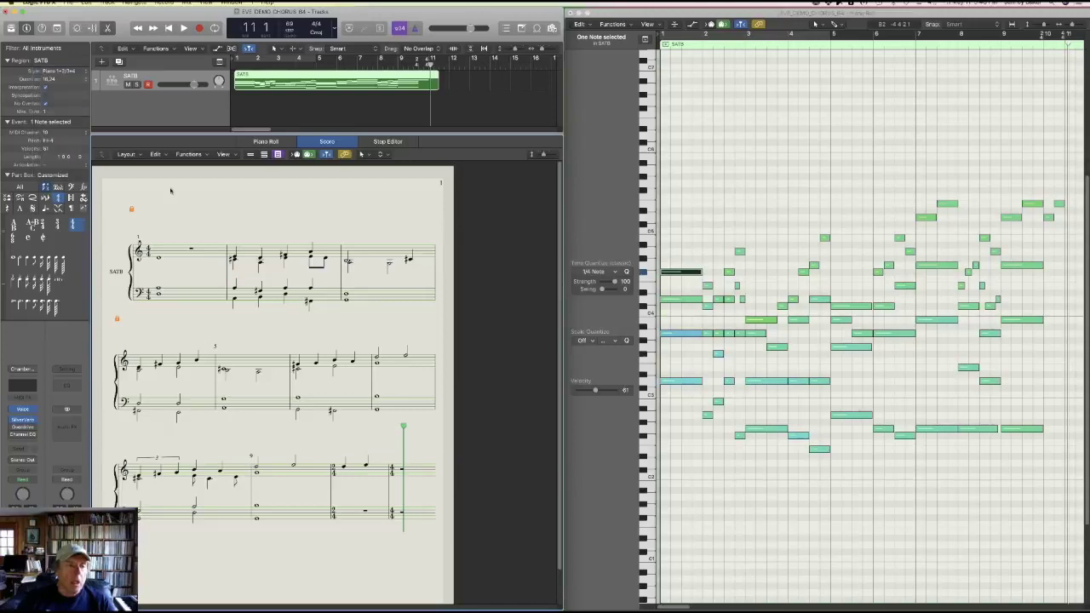